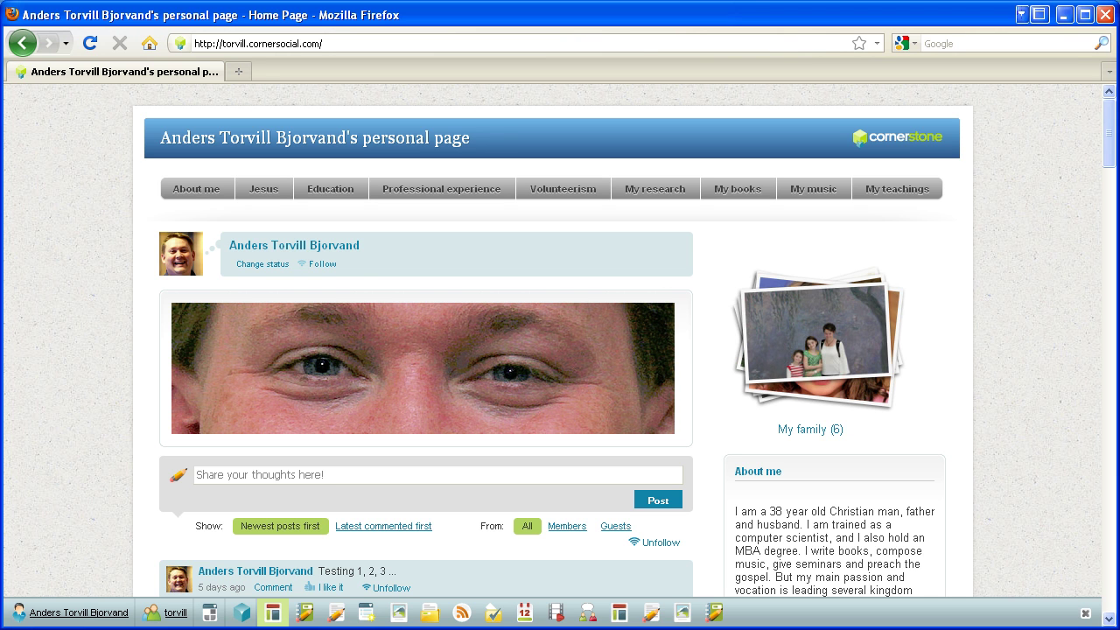
Step: Enter design mode and open the Article template page from the Templates branch of the site's page tree
left_click(208, 610)
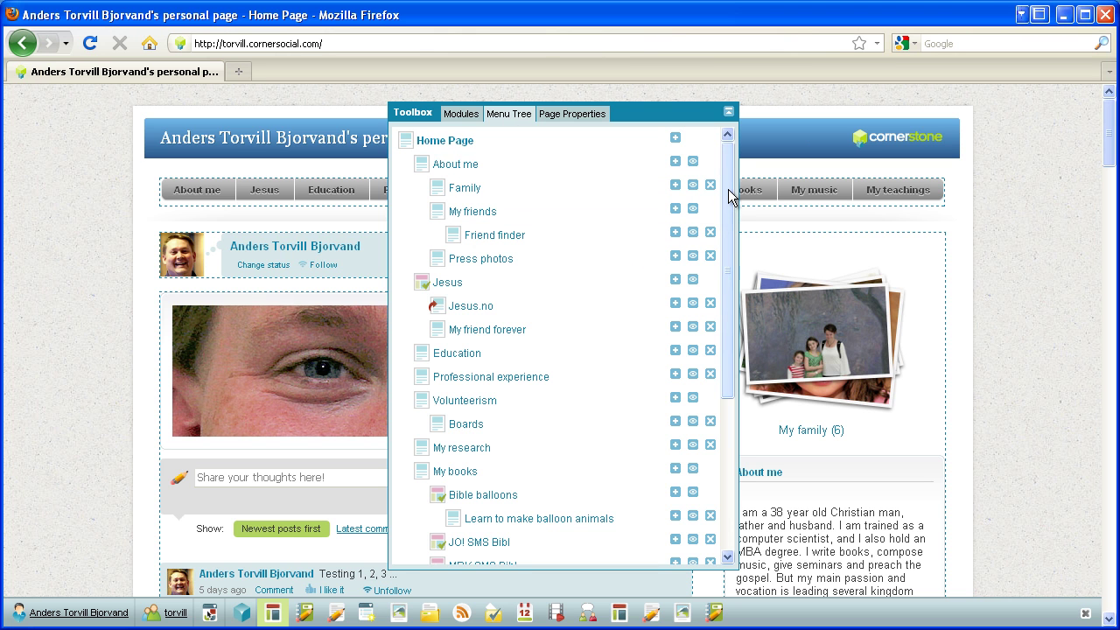
left_click_drag(729, 189, 743, 345)
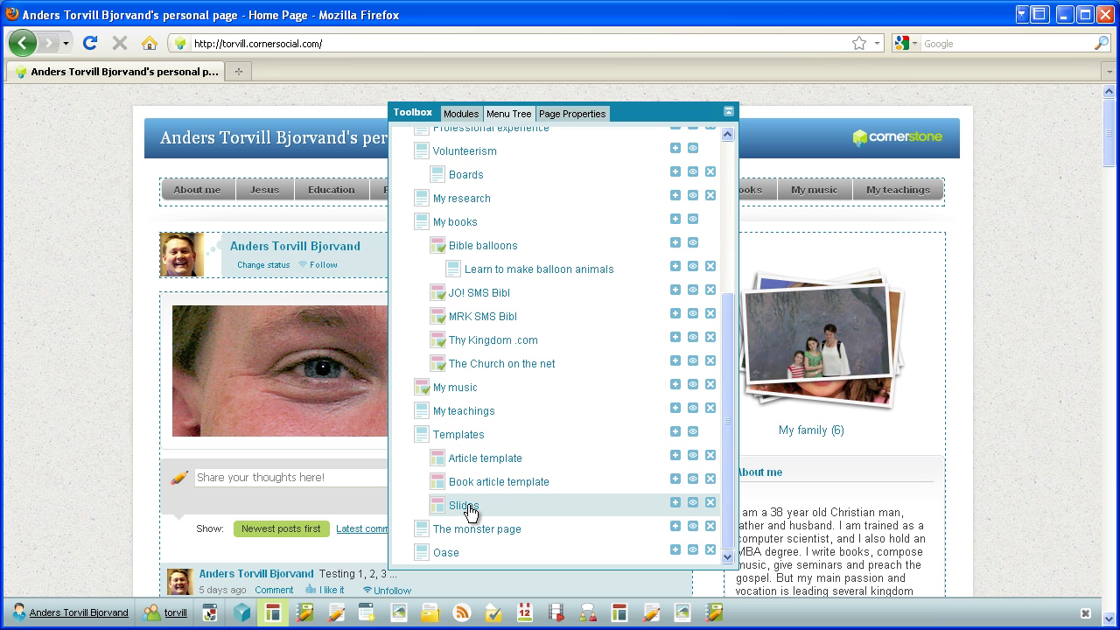
left_click(485, 459)
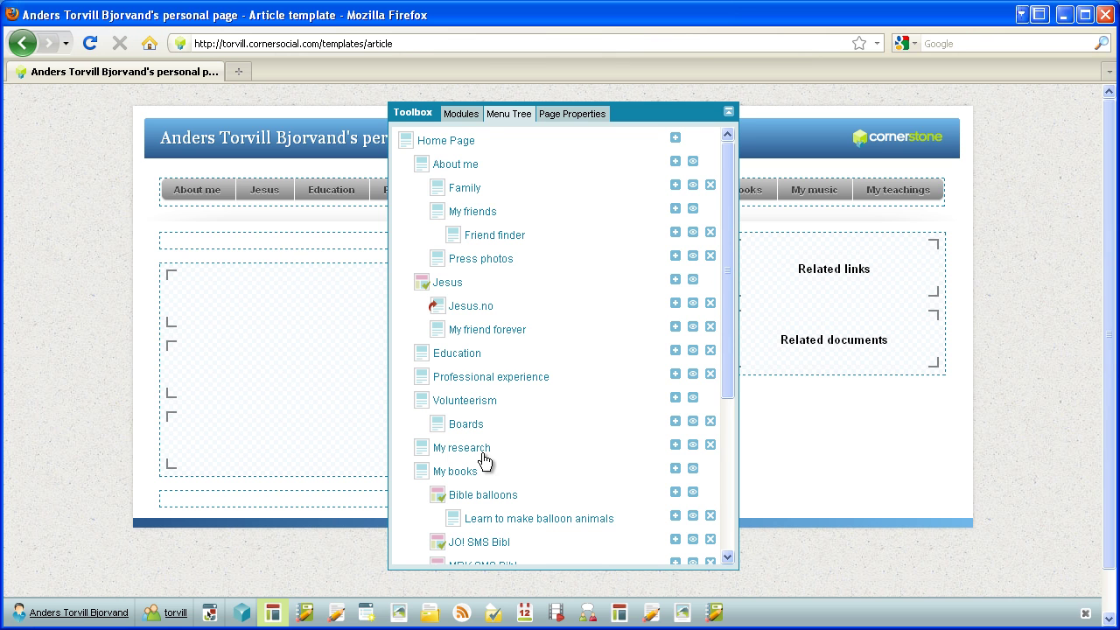
left_click(729, 114)
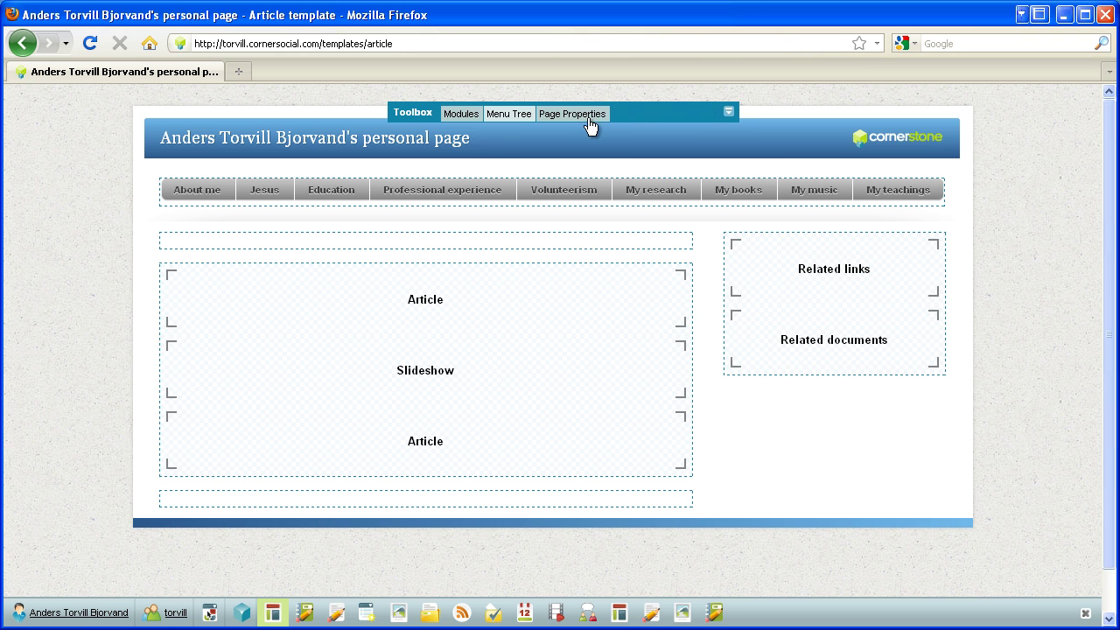
Step: Examine the page type settings in the Article template's page properties, then collapse the toolbox
left_click(728, 113)
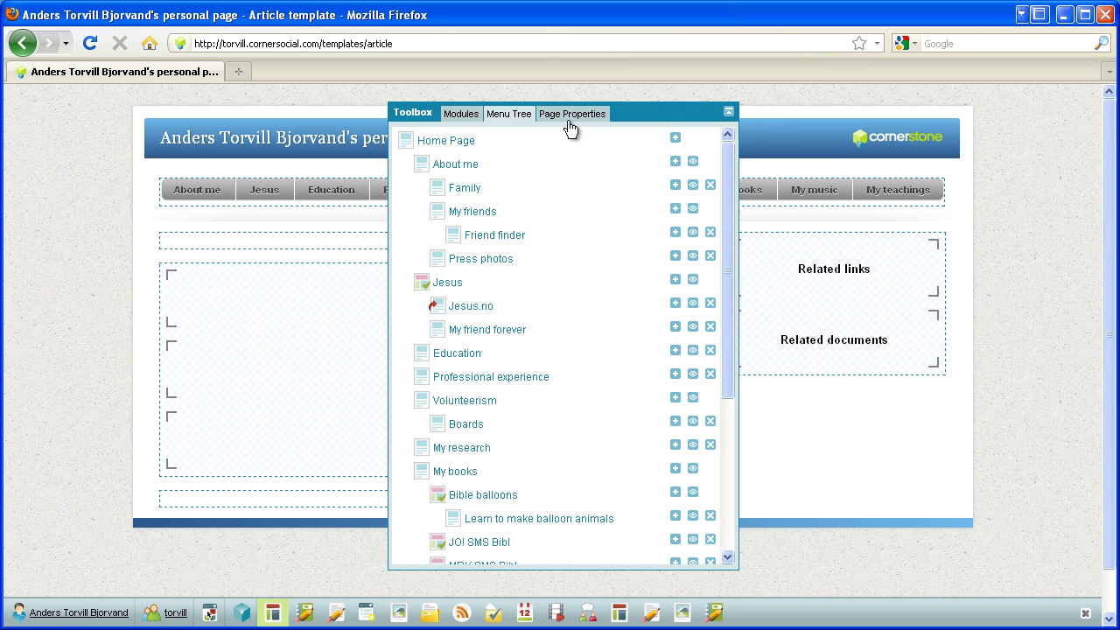
left_click(571, 115)
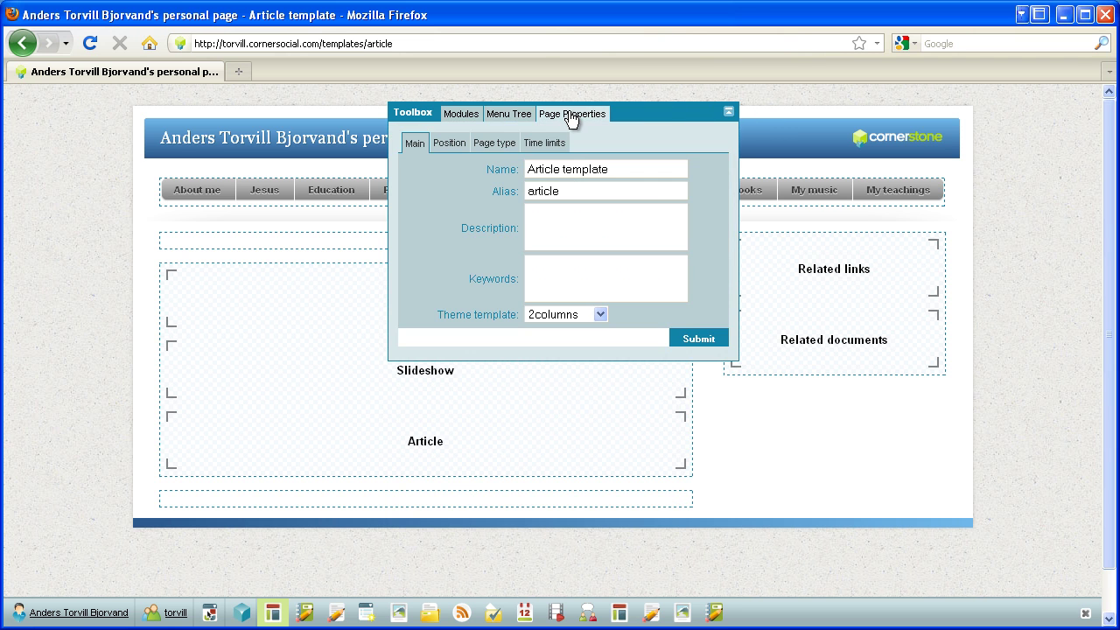
left_click(495, 146)
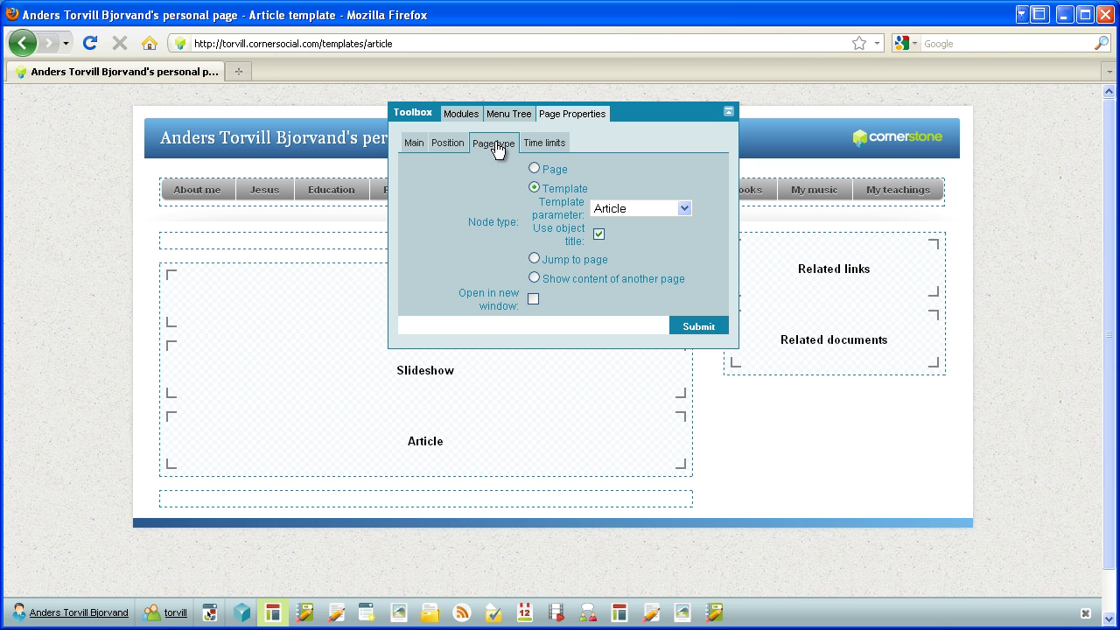
left_click(729, 115)
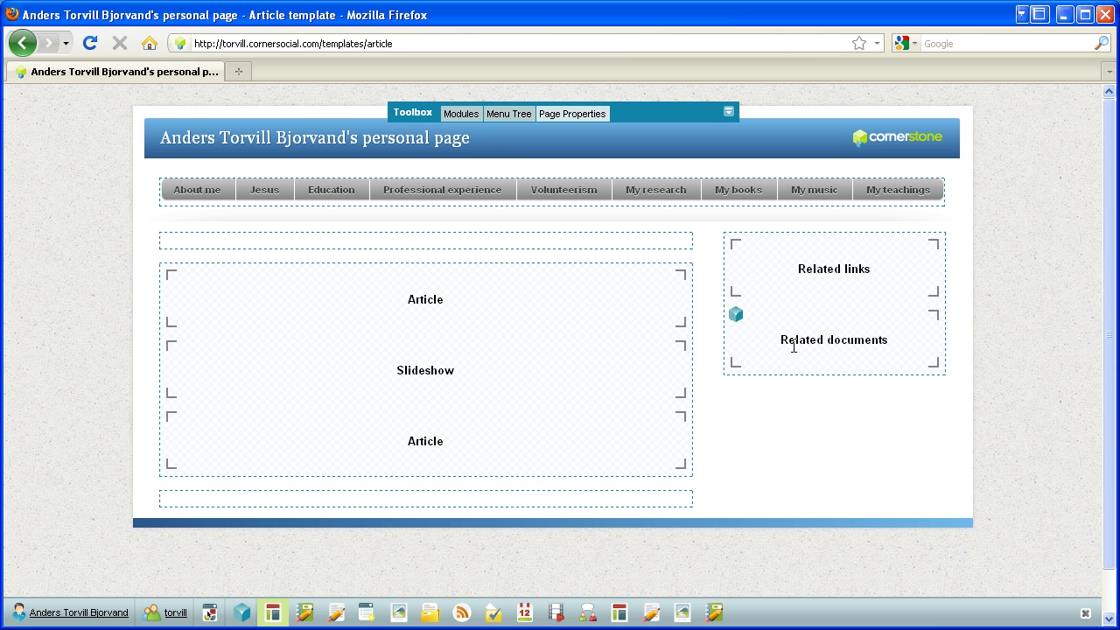
Step: Examine the upper Article window's properties, including advanced content, layout, image and social settings, and close them
left_click(171, 275)
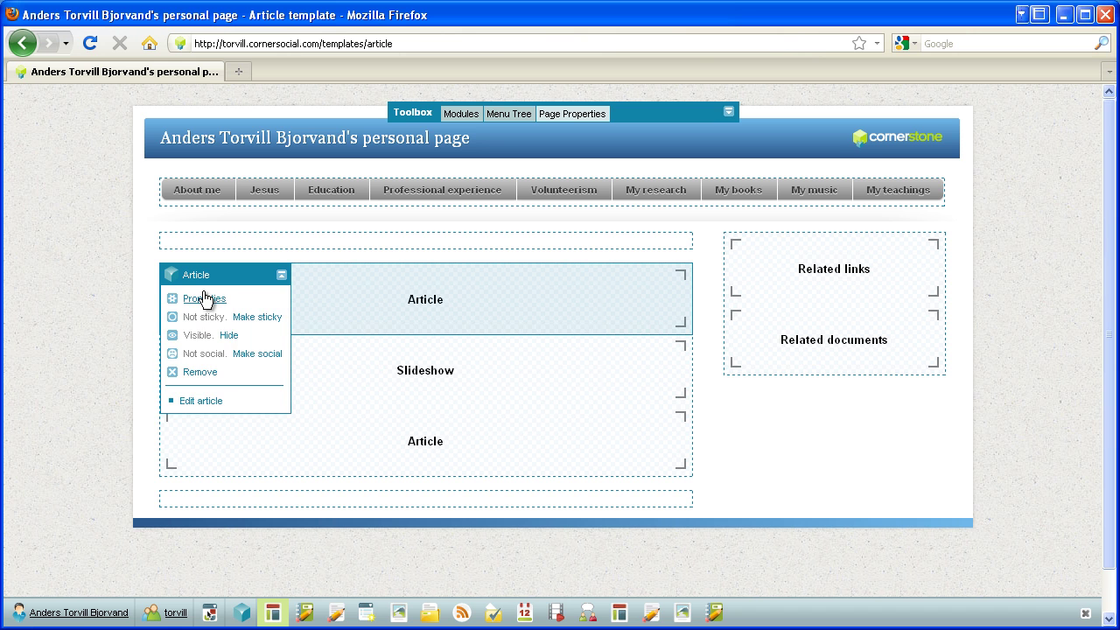
left_click(204, 299)
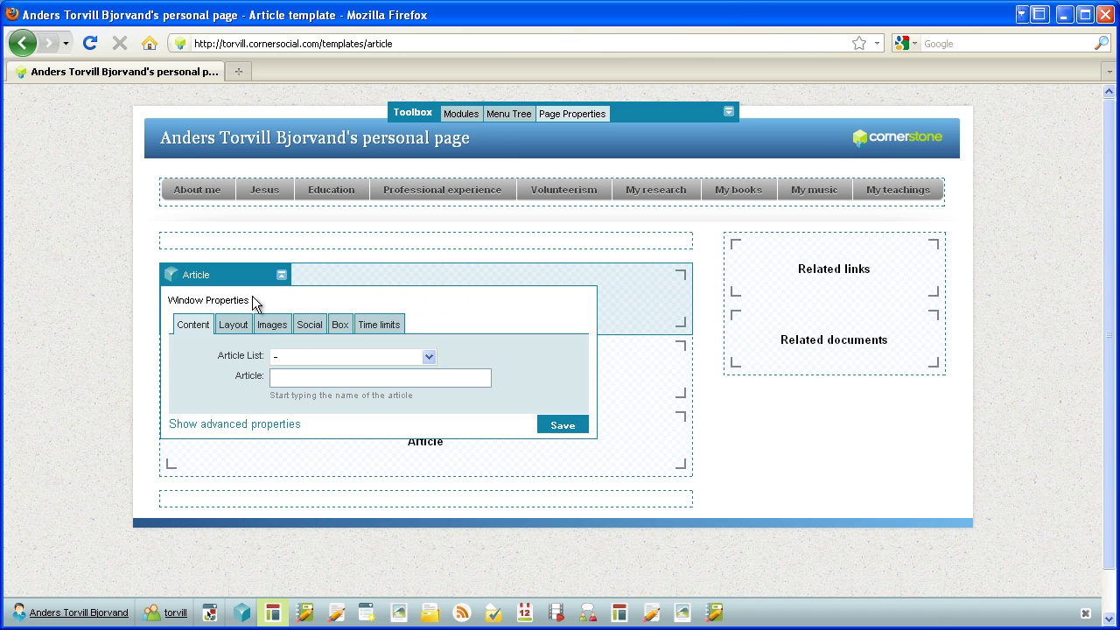
left_click(237, 423)
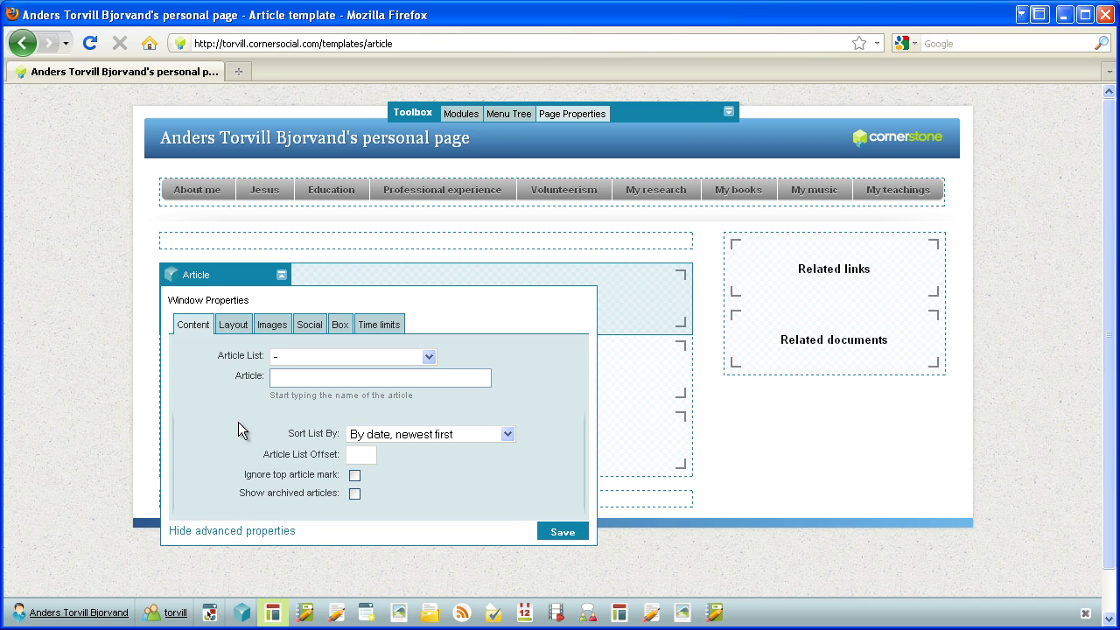
left_click(234, 330)
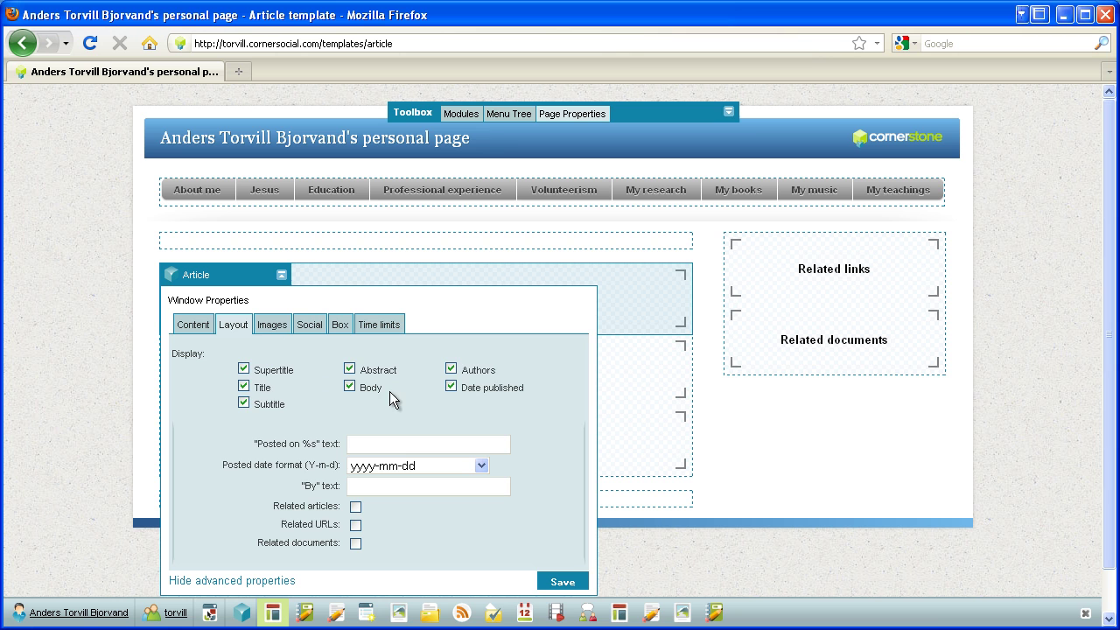
left_click(276, 328)
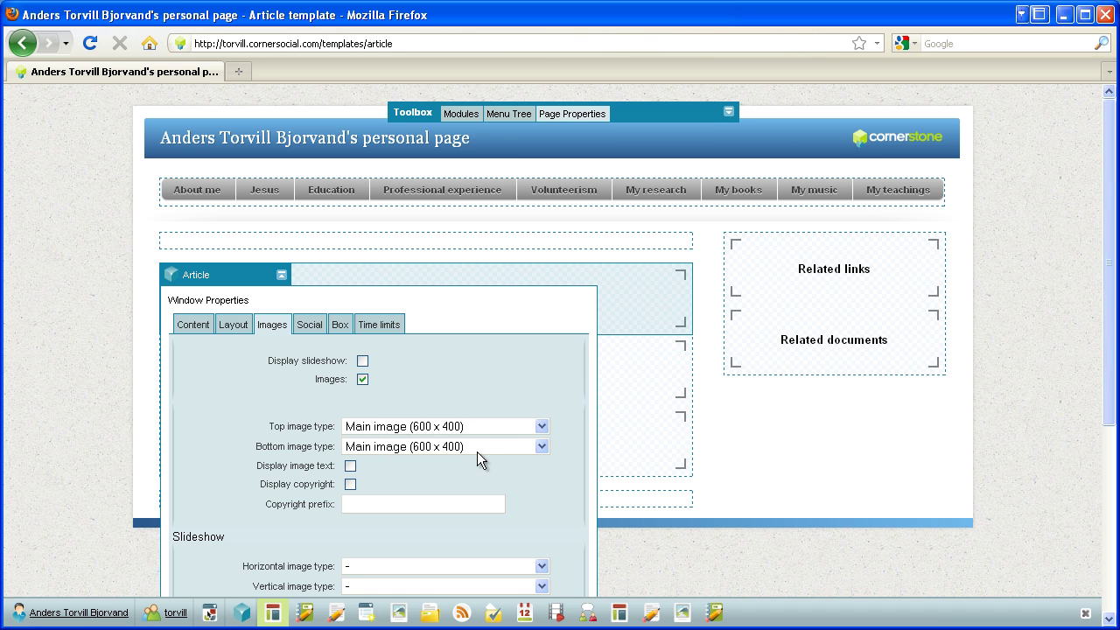
left_click(311, 326)
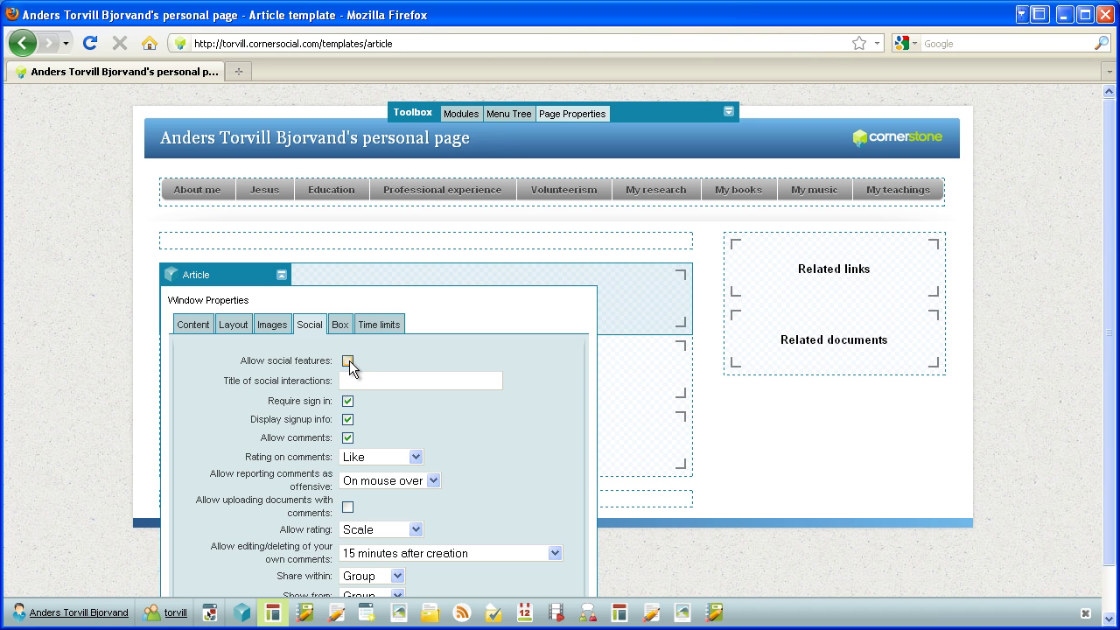
left_click(173, 276)
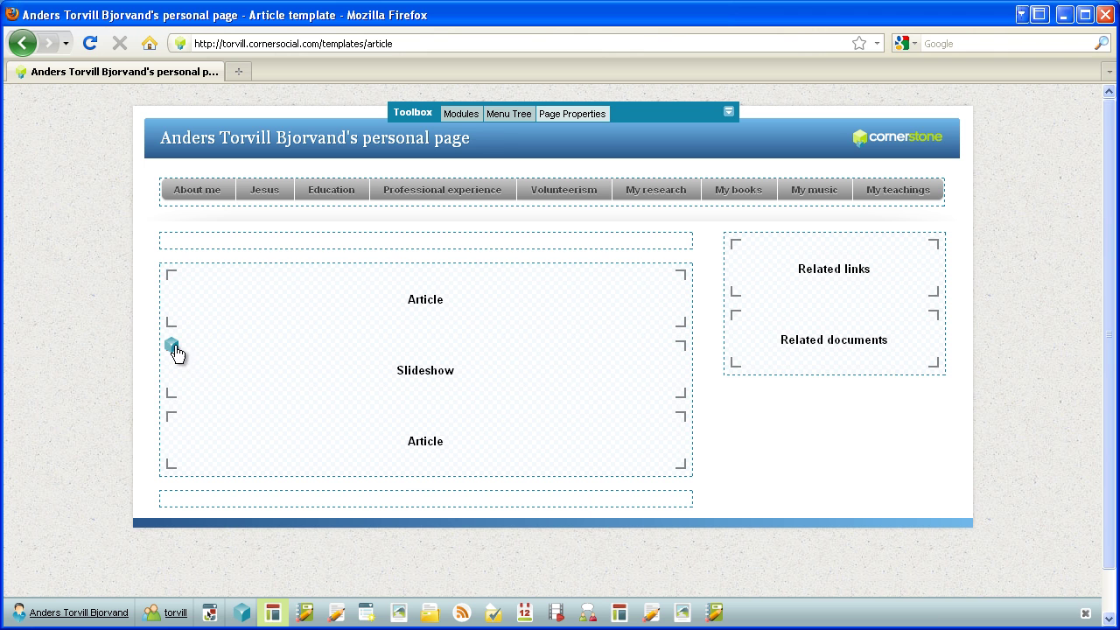
Step: Check the content properties of the Slideshow window between the two Article windows and close them
left_click(173, 347)
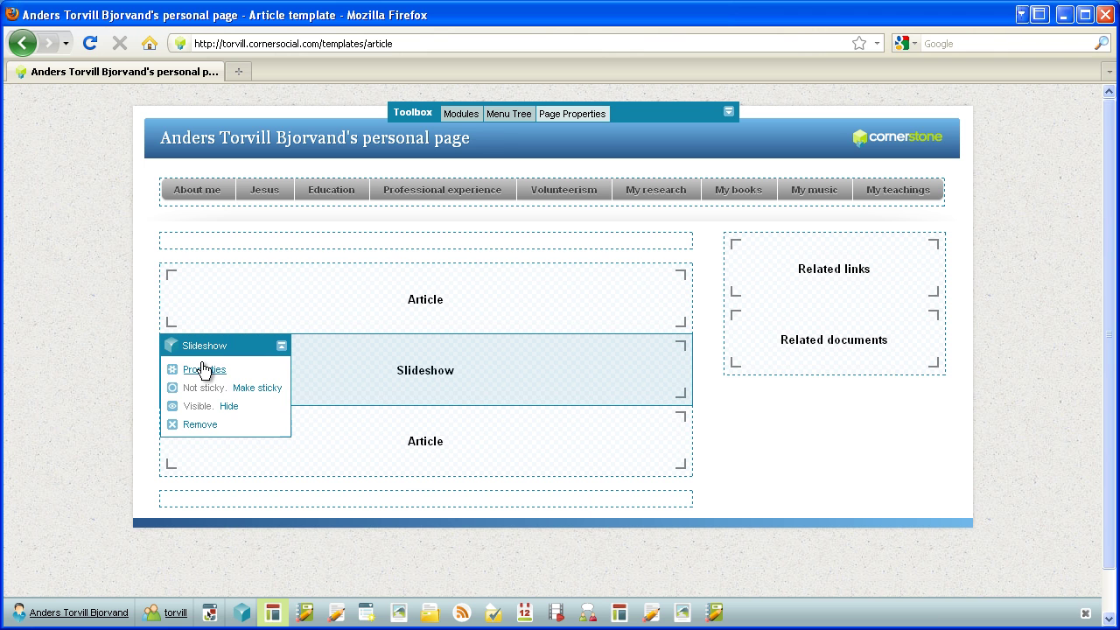
left_click(204, 369)
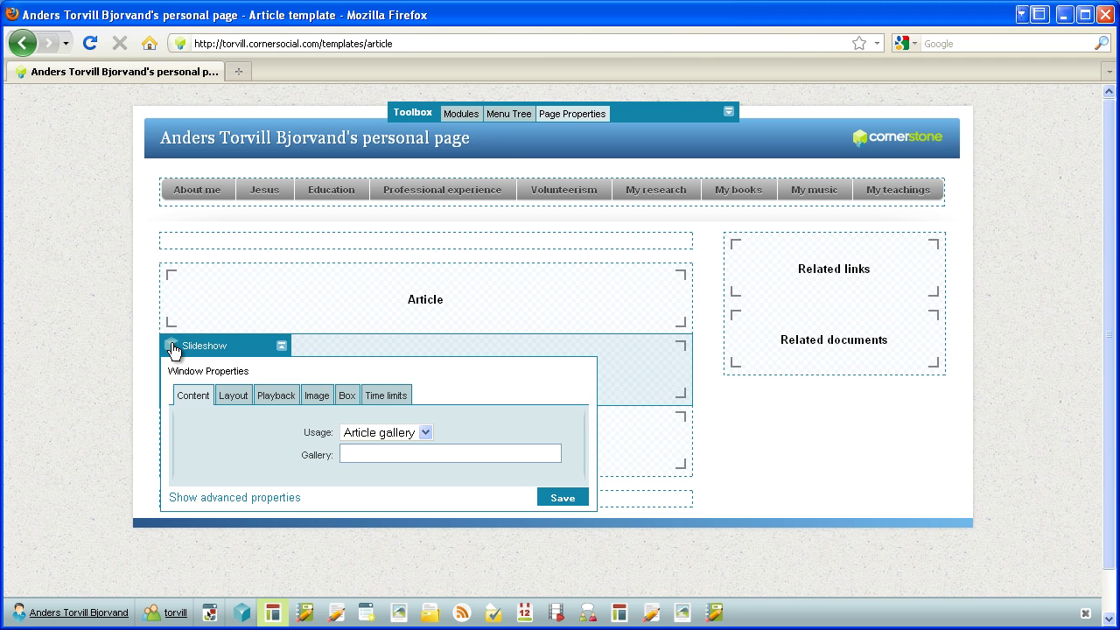
left_click(173, 347)
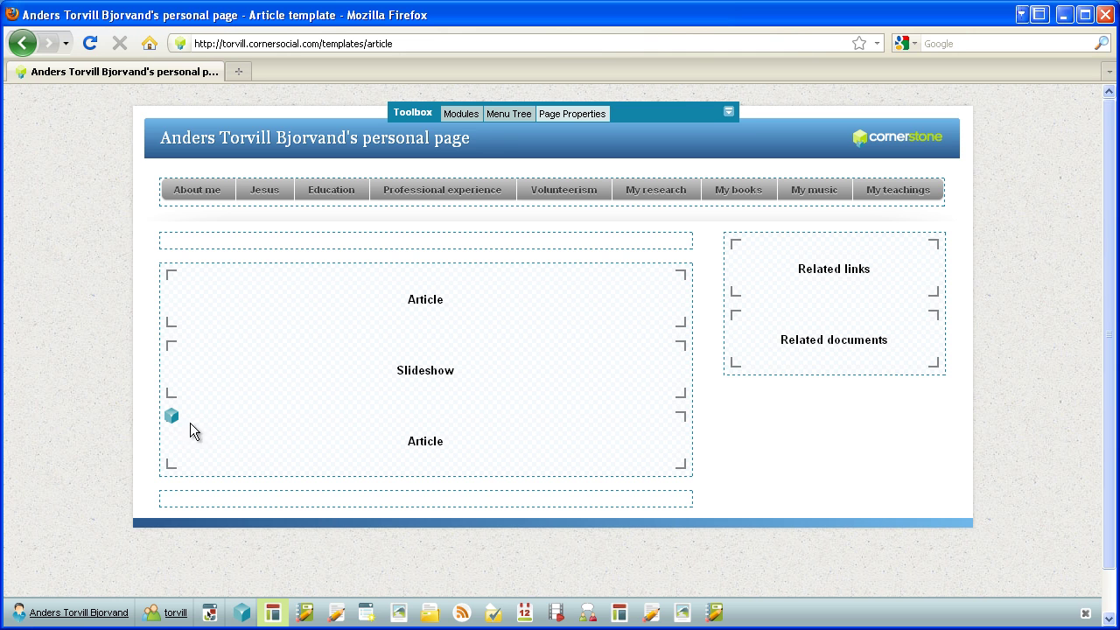
Step: Examine the lower Article window's advanced content, layout, image and social properties and close them
left_click(172, 417)
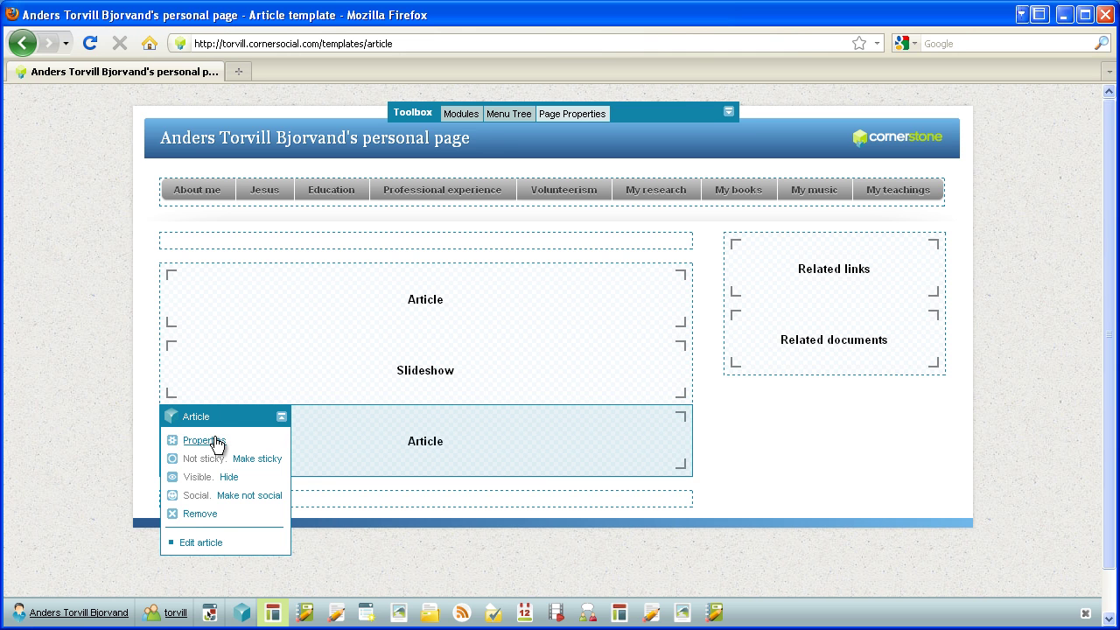
left_click(204, 440)
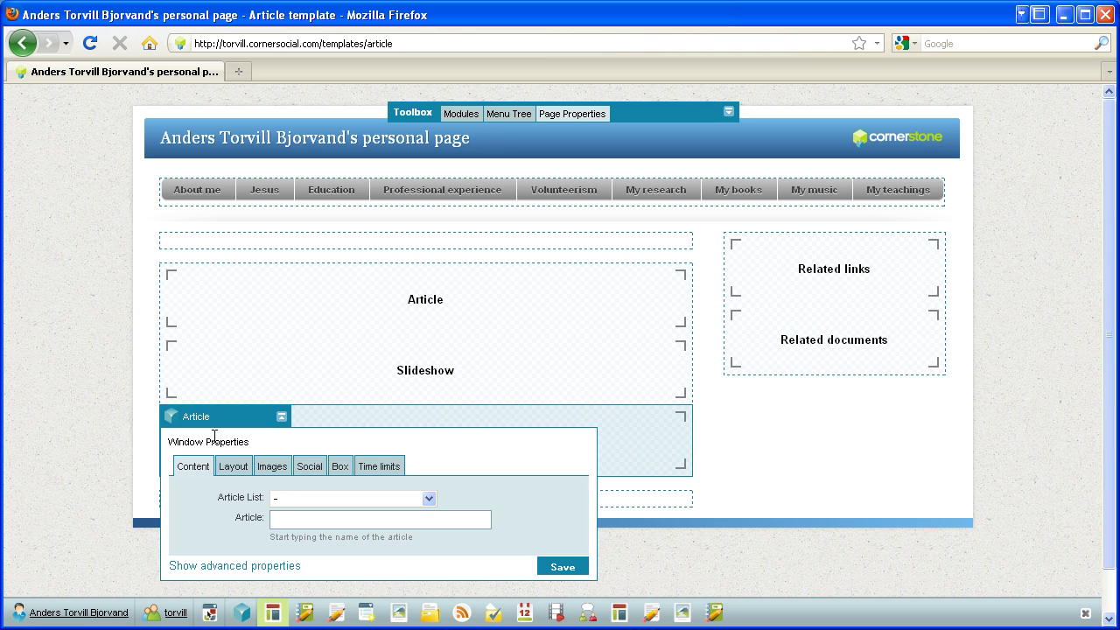
left_click(245, 566)
scroll(320, 486, "down", 3)
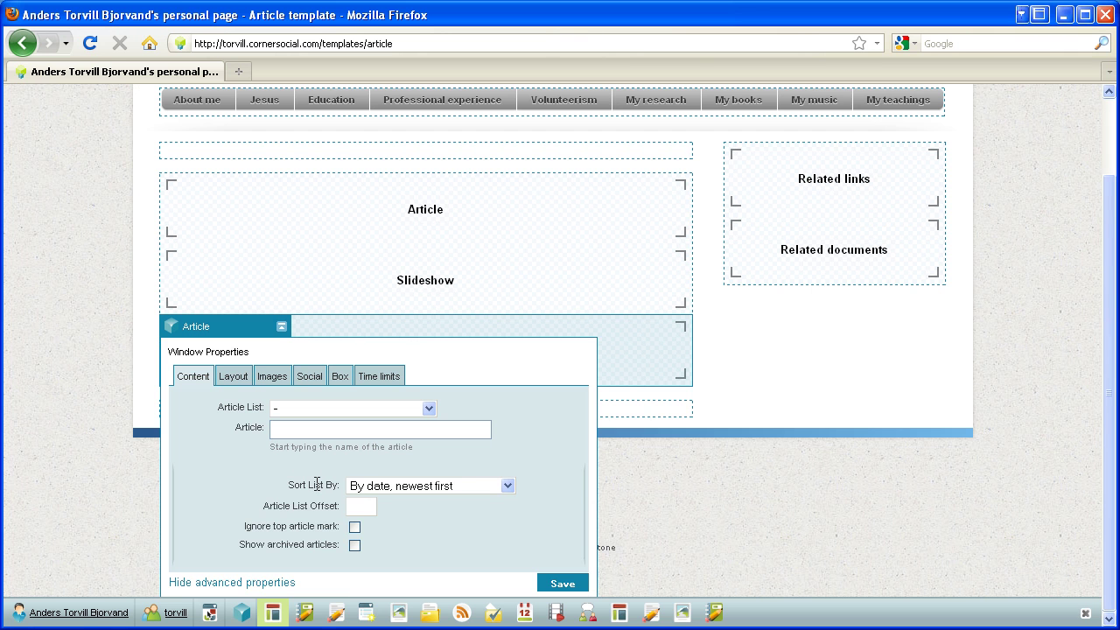
left_click(244, 378)
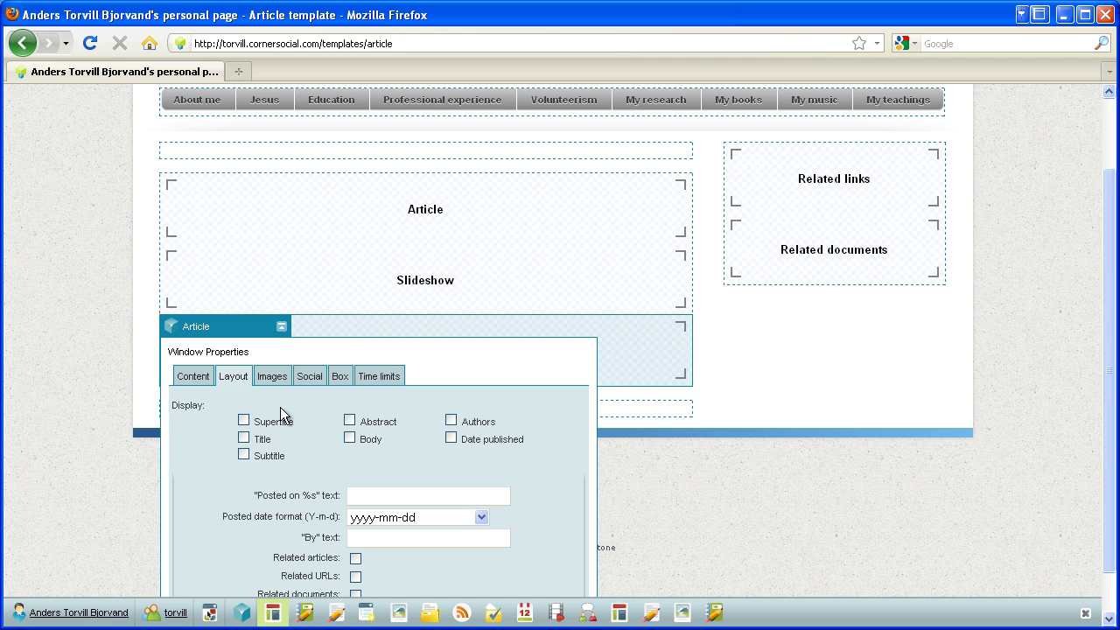
left_click(274, 378)
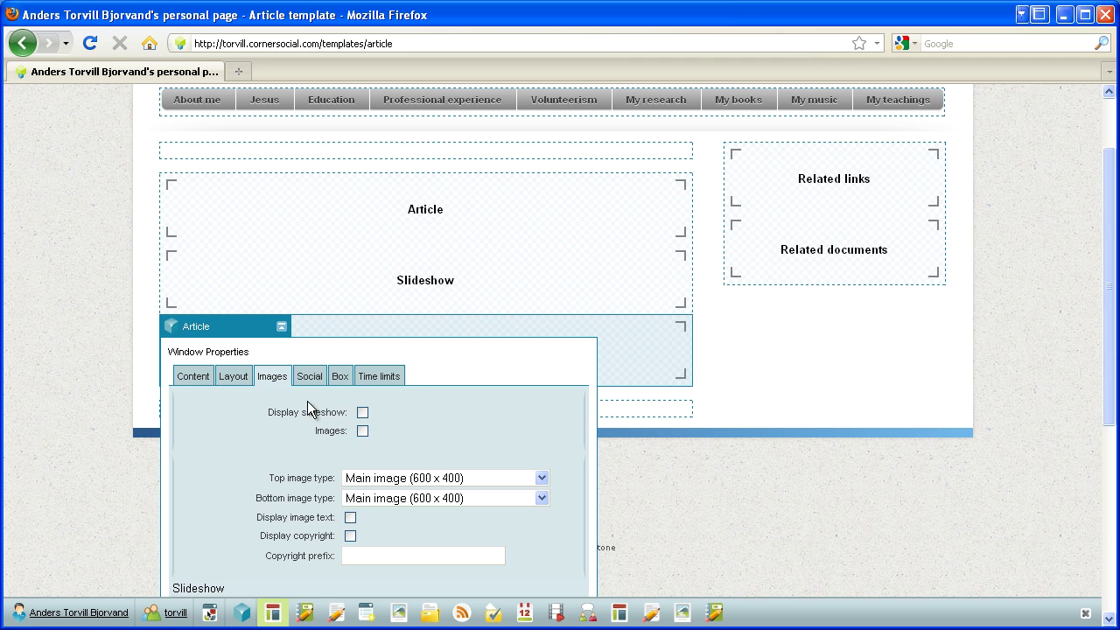
left_click(310, 377)
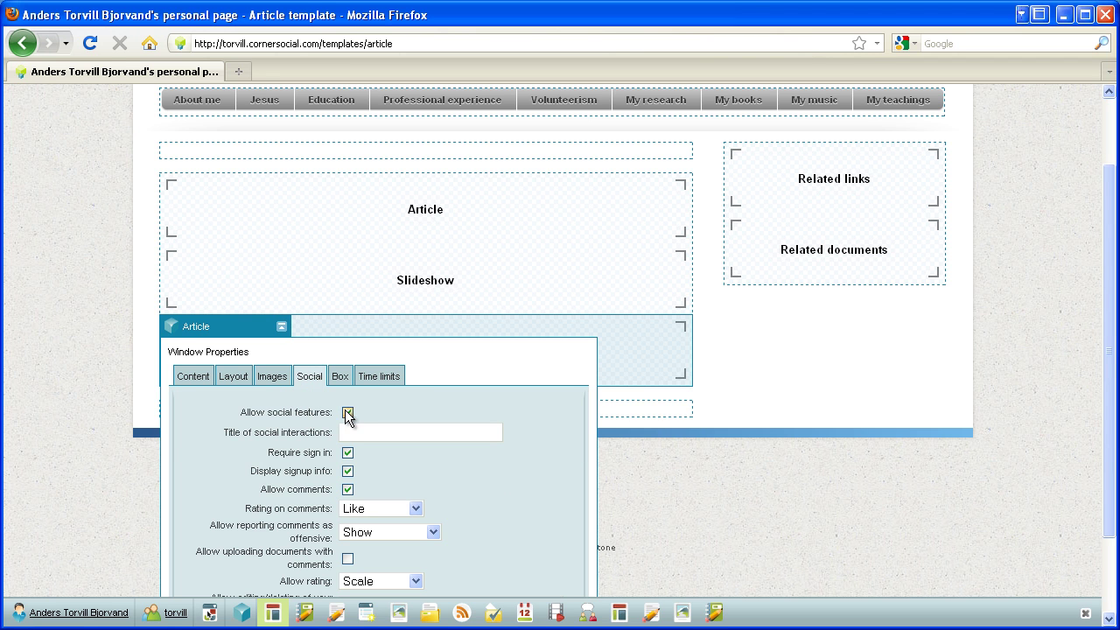
left_click(172, 332)
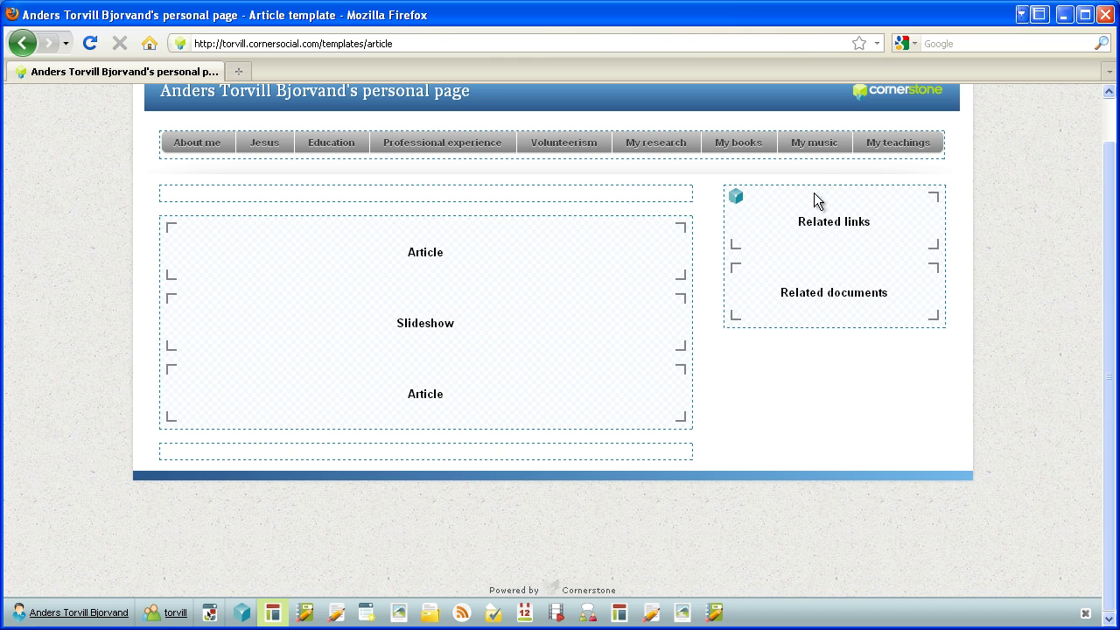
Step: Go to the My music page and examine its page type settings, including the list of selectable templates
left_click(817, 147)
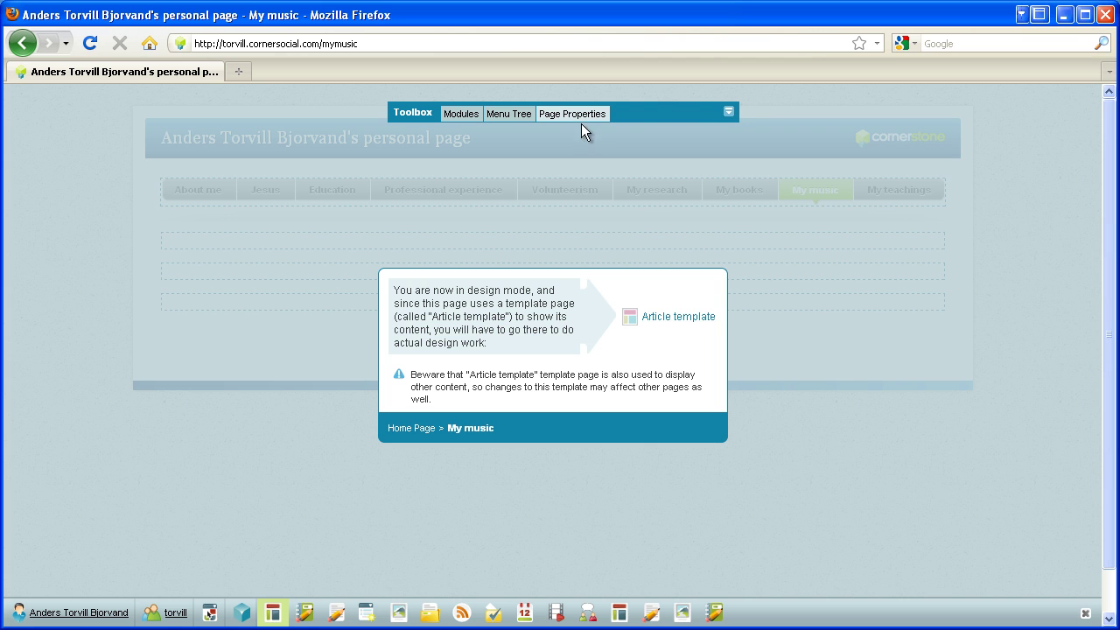
left_click(729, 112)
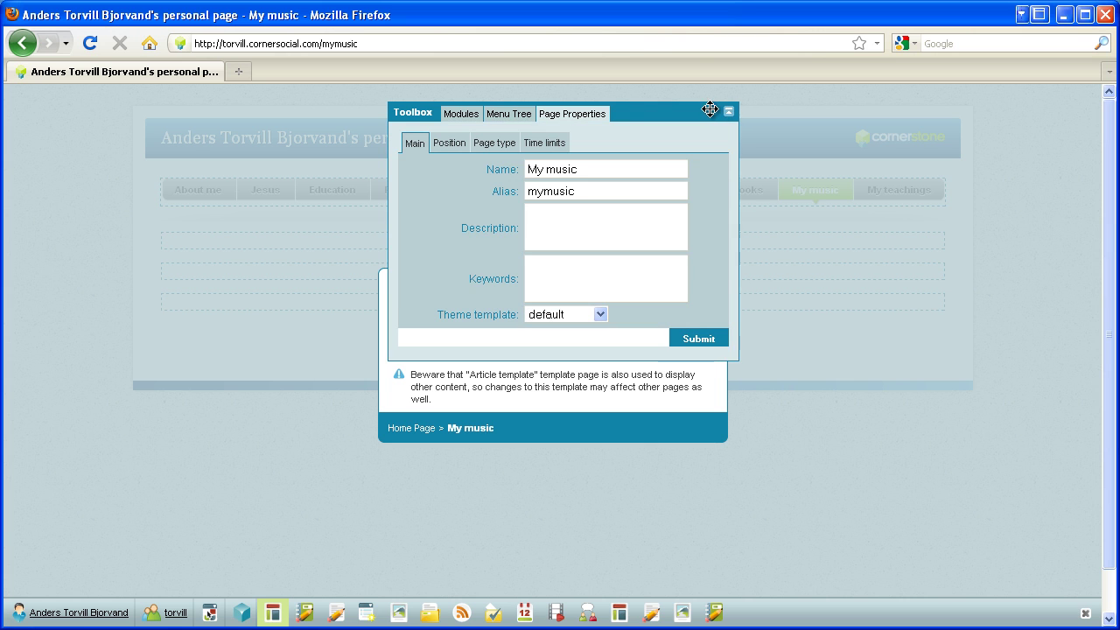
left_click_drag(697, 111, 415, 140)
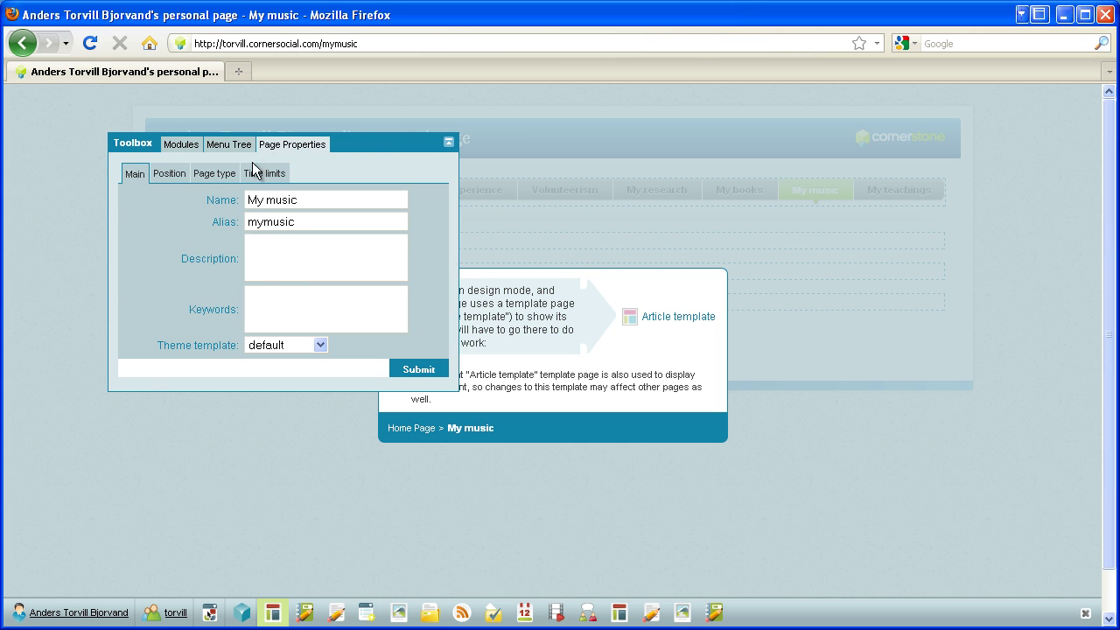
left_click(217, 178)
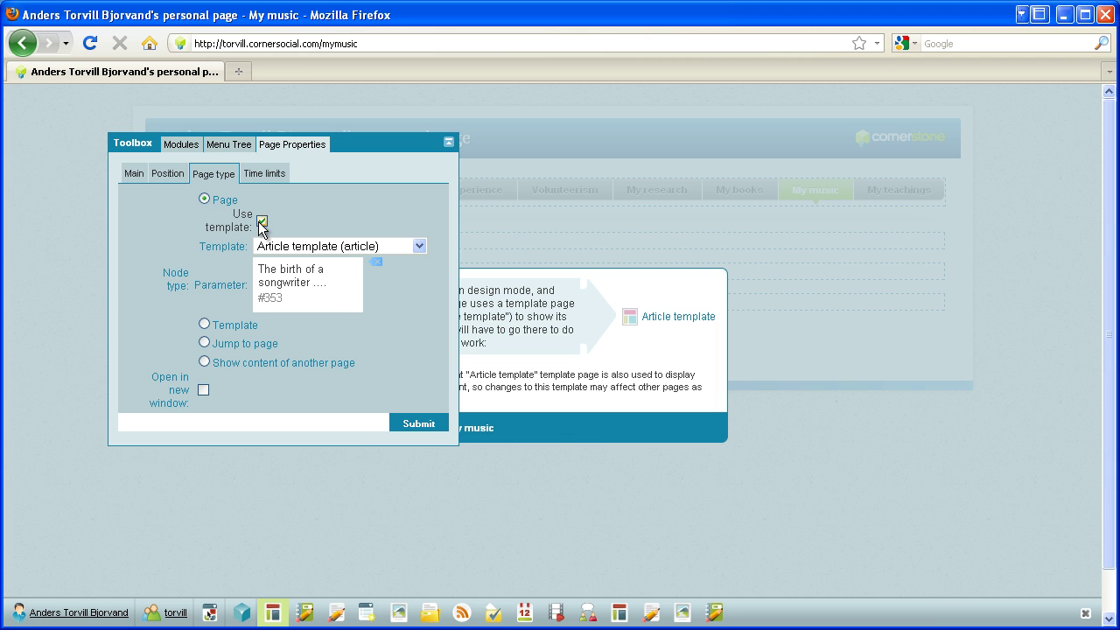
left_click(419, 246)
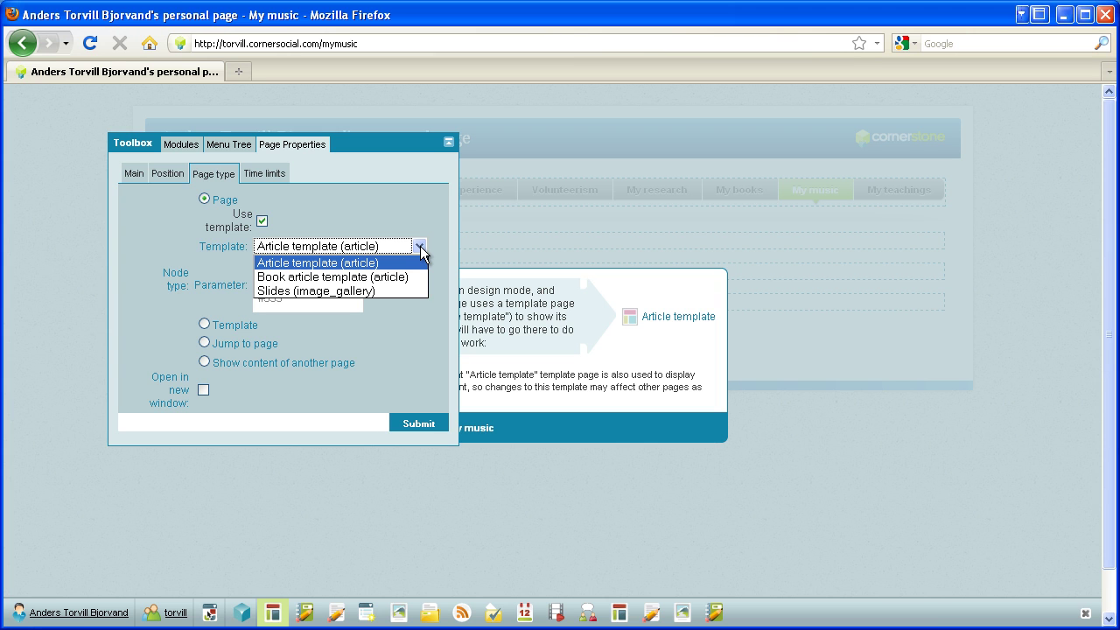
left_click(420, 246)
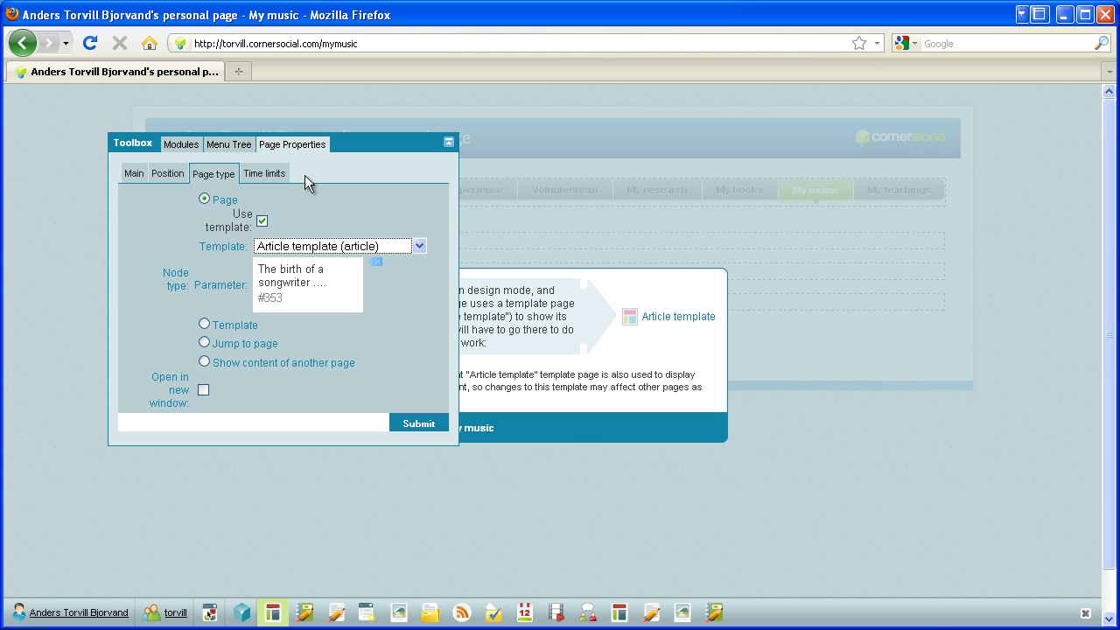
Step: Open the My research page from the page tree, move the toolbox aside and look through the downloadable articles
left_click(233, 147)
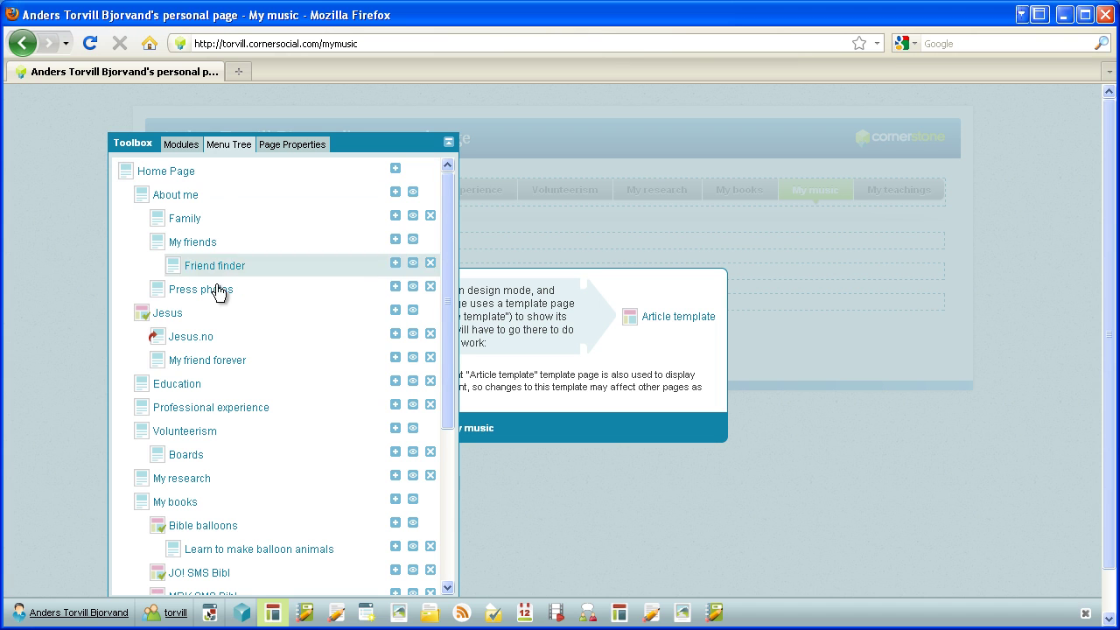
left_click(177, 478)
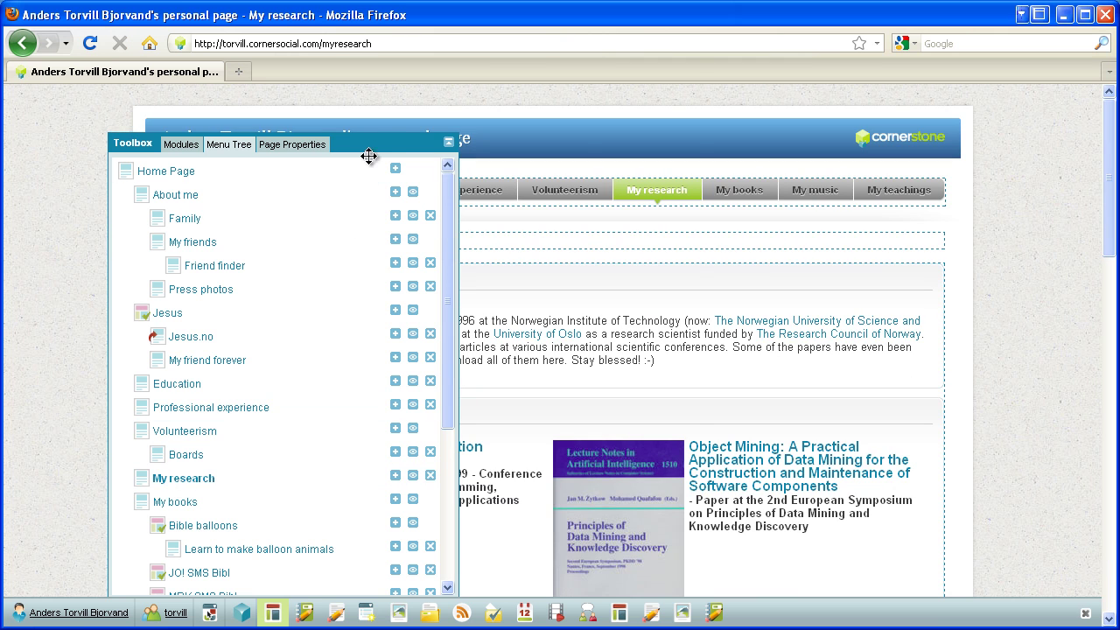
left_click_drag(369, 145, 989, 109)
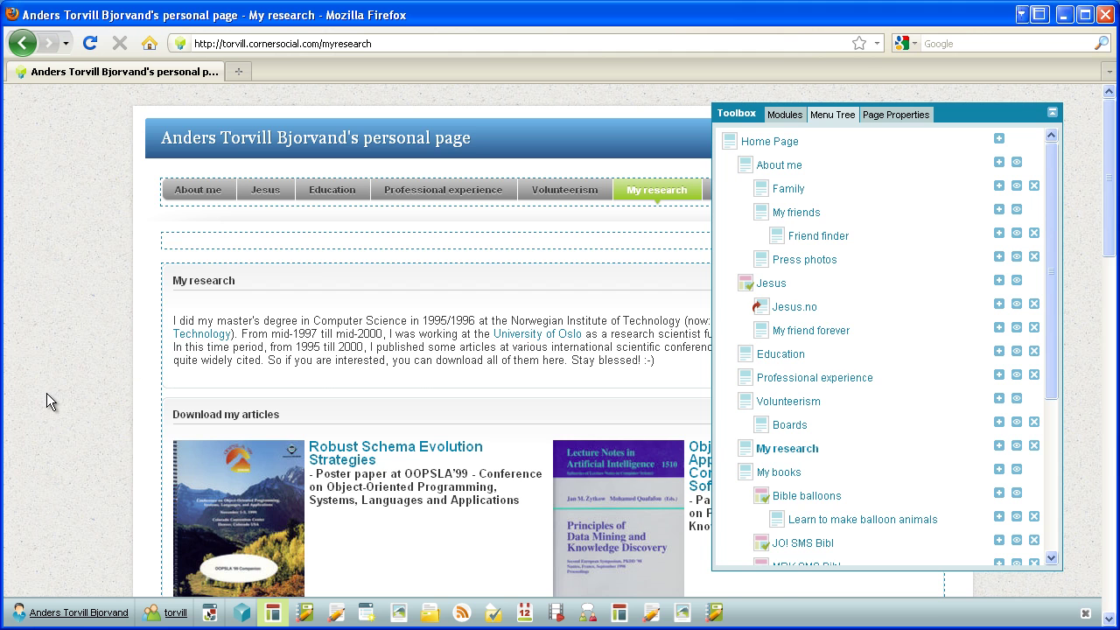
scroll(46, 393, "down", 7)
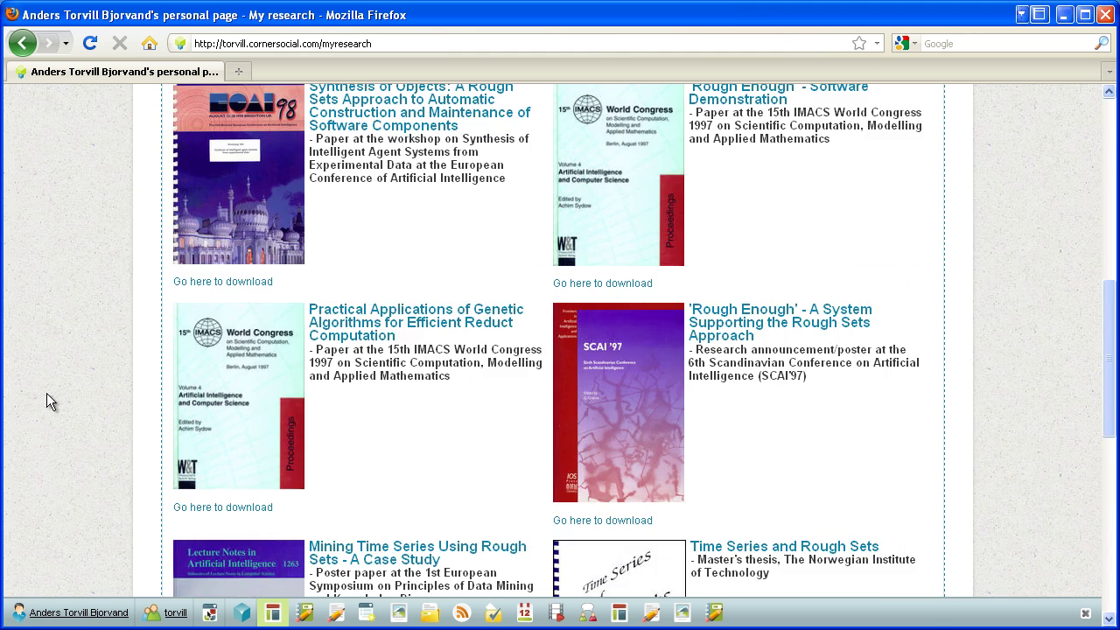
Step: Open the properties of the Download my articles list on the My research page and check its content and box settings
scroll(46, 393, "up", 5)
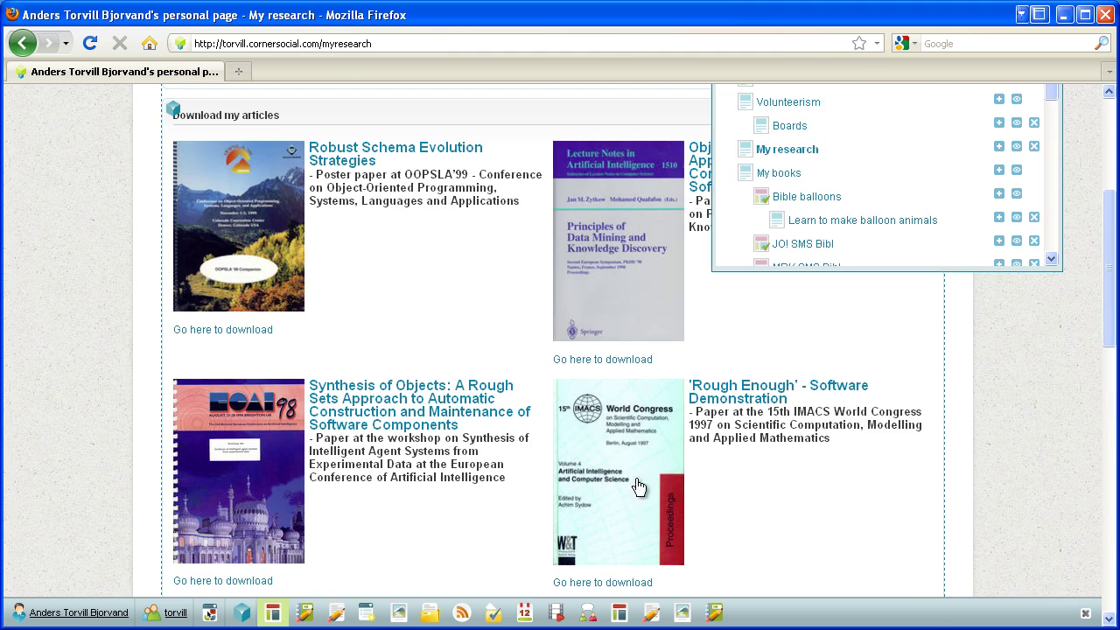
scroll(613, 489, "up", 3)
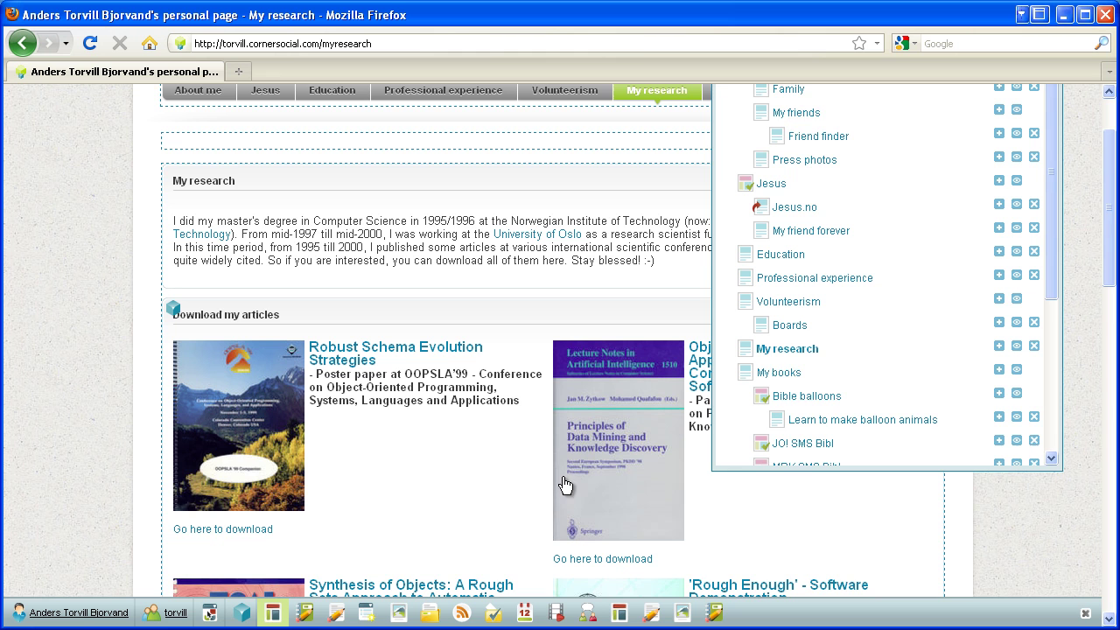
scroll(483, 452, "down", 2)
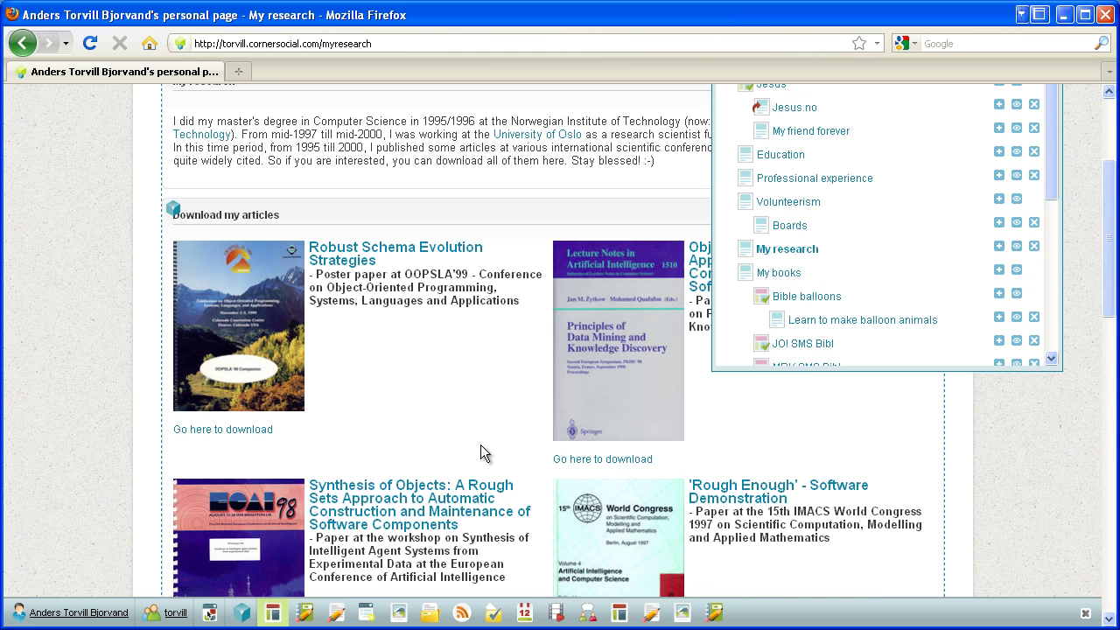
left_click(174, 213)
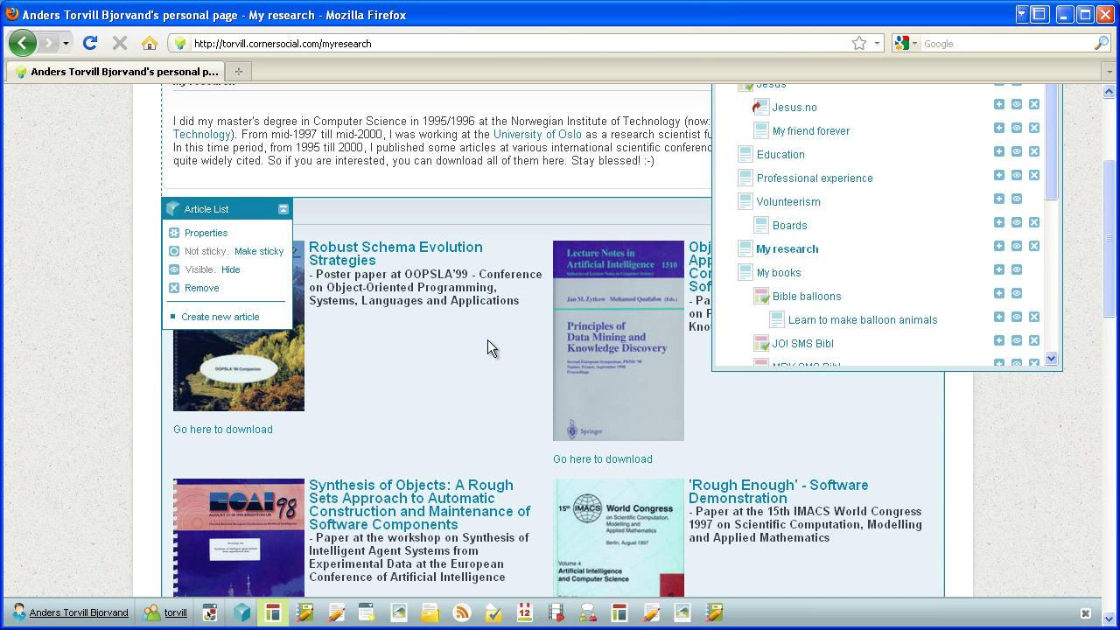
left_click(206, 236)
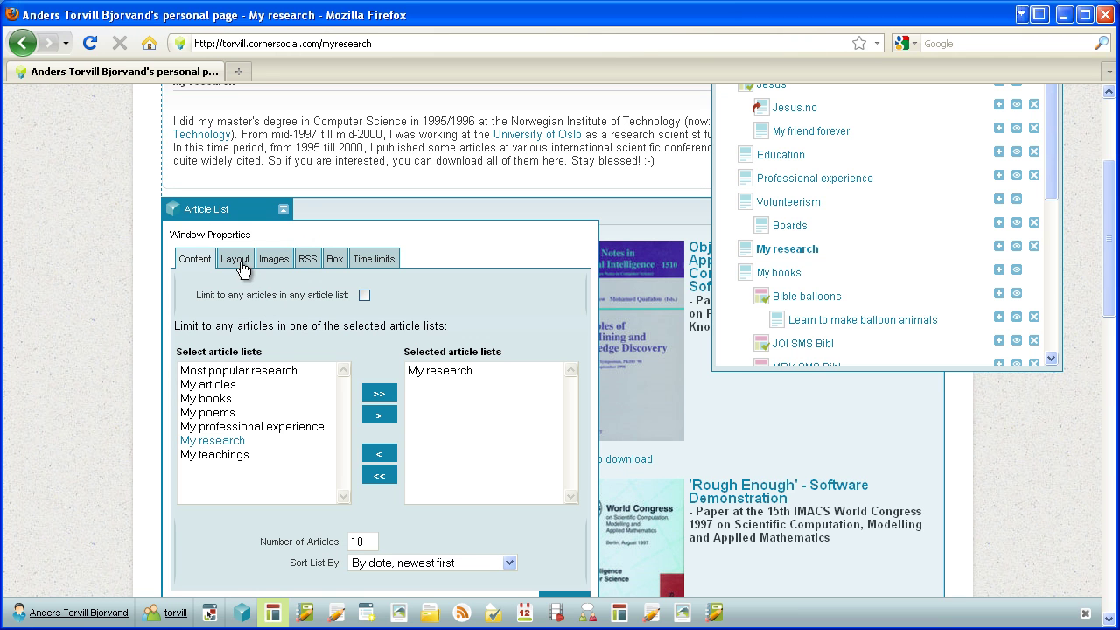
left_click(337, 263)
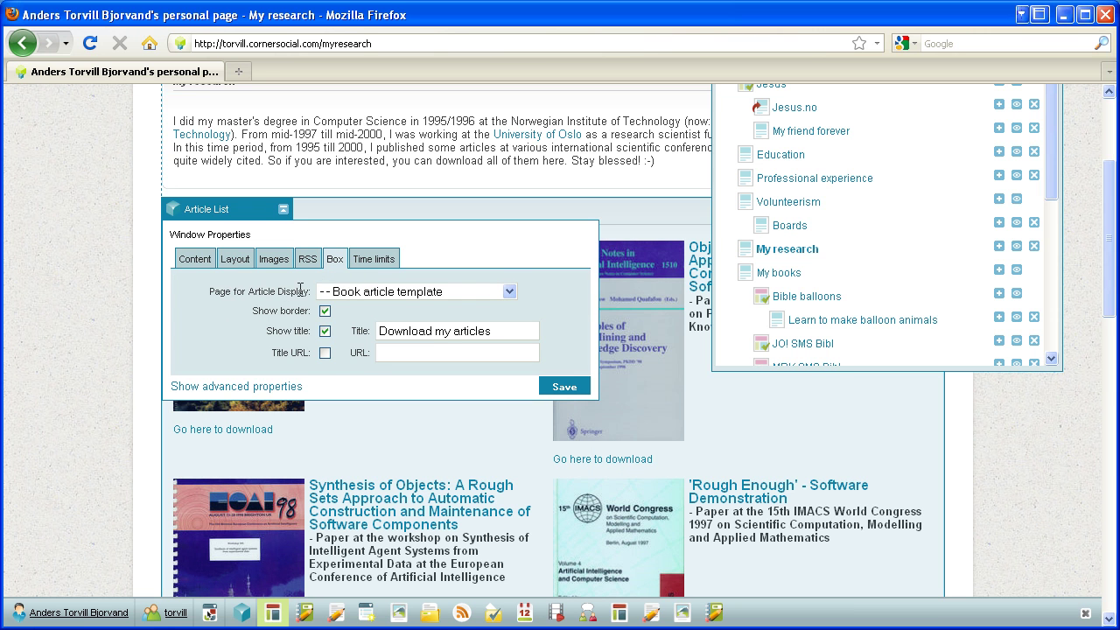
Step: Look through the pages available for article display, pick Book article template and close the article list properties
left_click(511, 292)
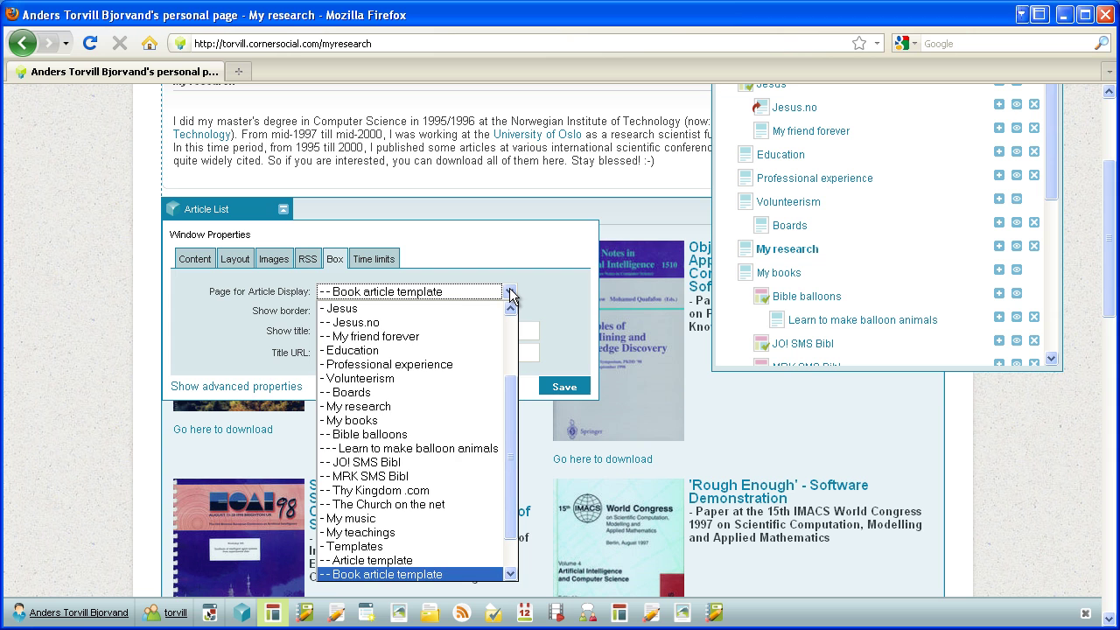
left_click_drag(514, 500, 512, 529)
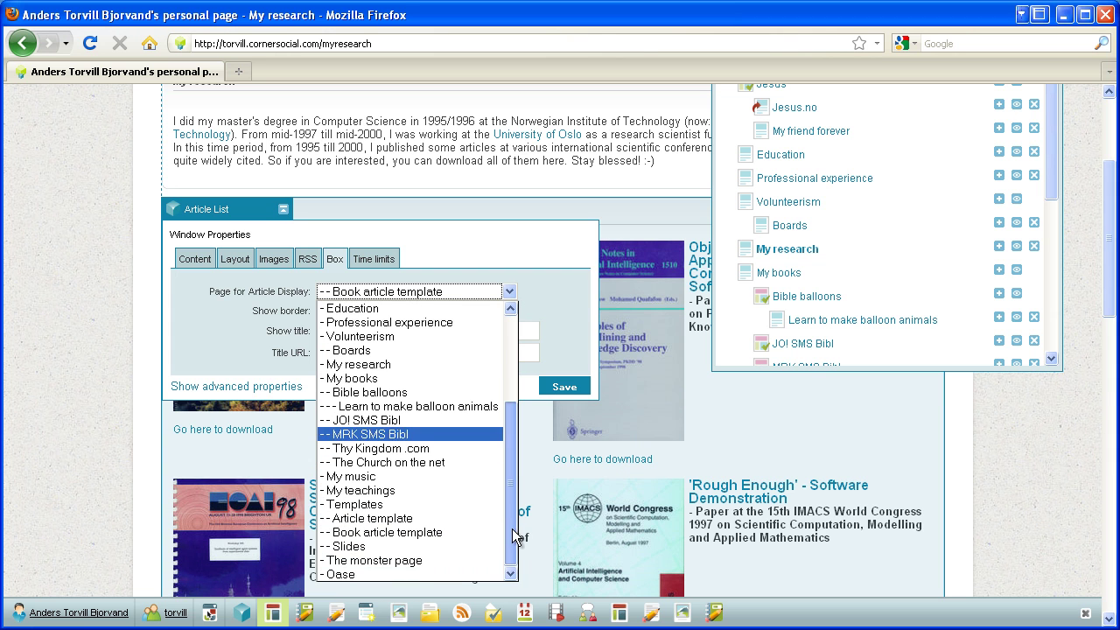
left_click(393, 533)
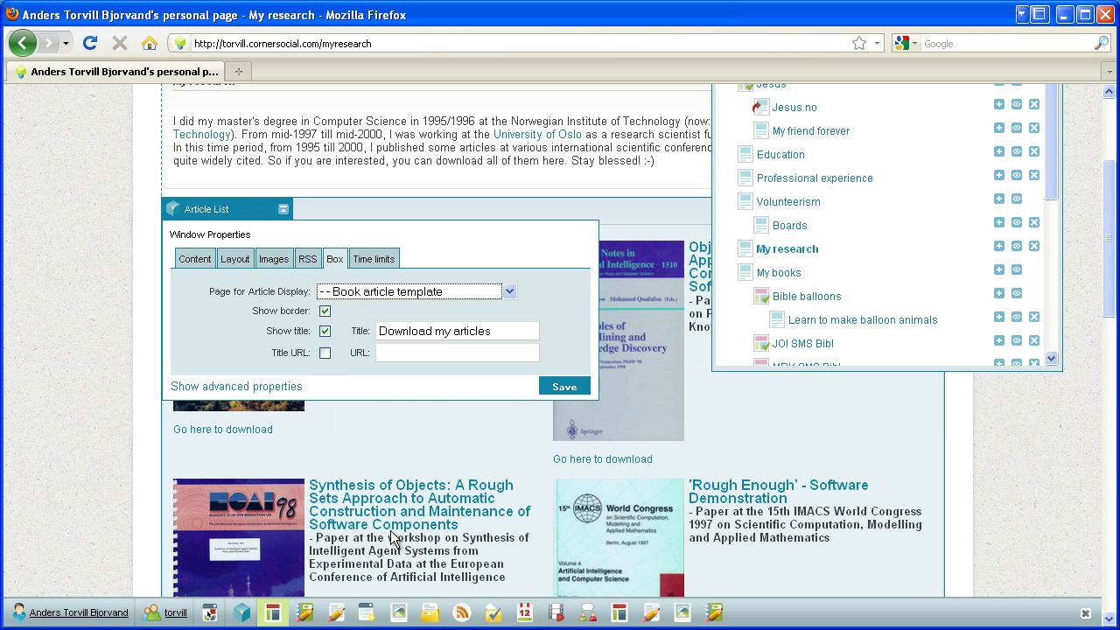
left_click(187, 213)
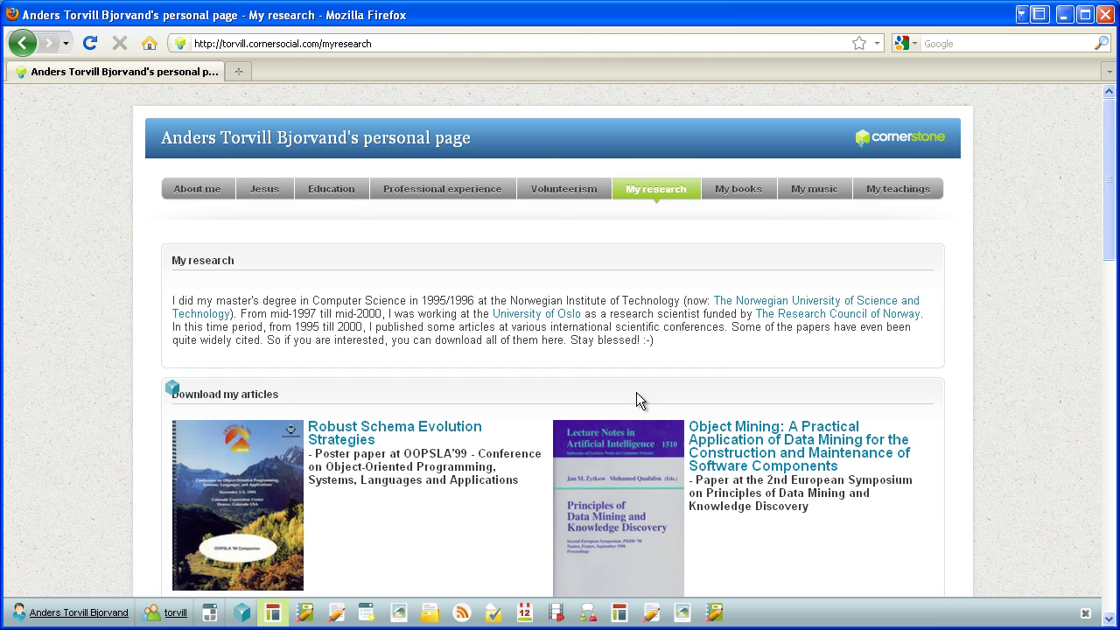
Step: In live mode, open the Object Mining article from the My research list and look through its page
scroll(636, 394, "down", 4)
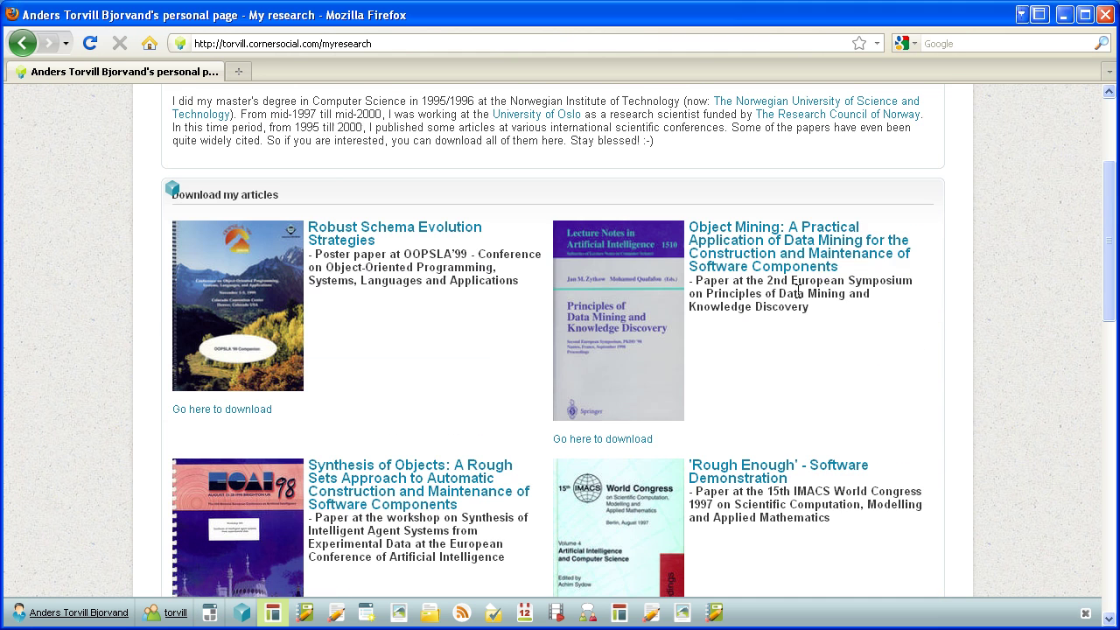
left_click(785, 236)
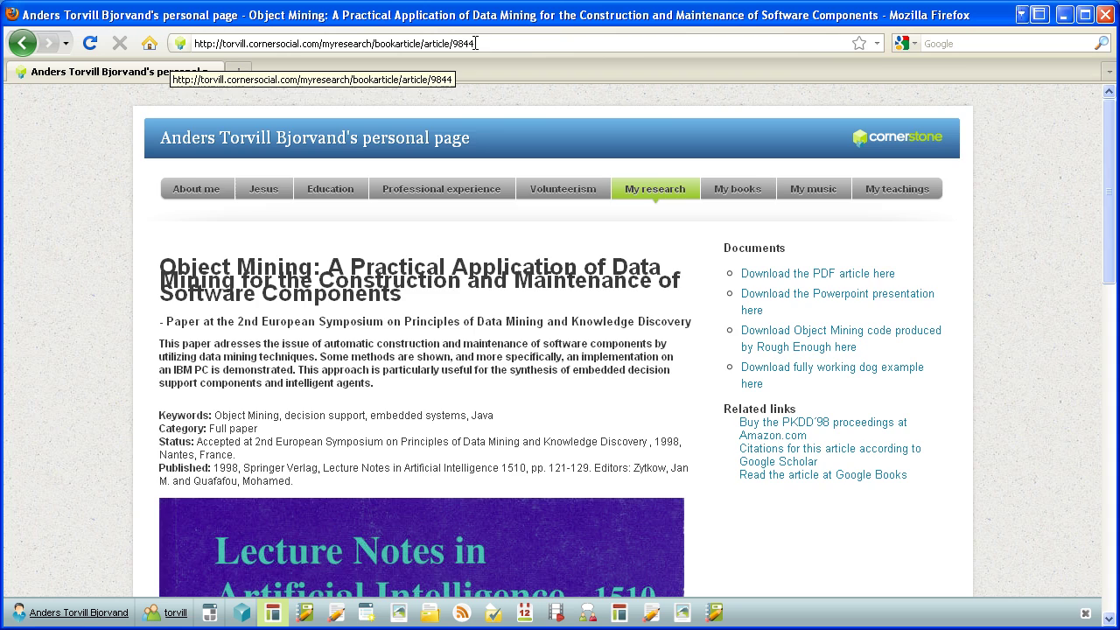
scroll(499, 343, "down", 8)
scroll(499, 343, "up", 6)
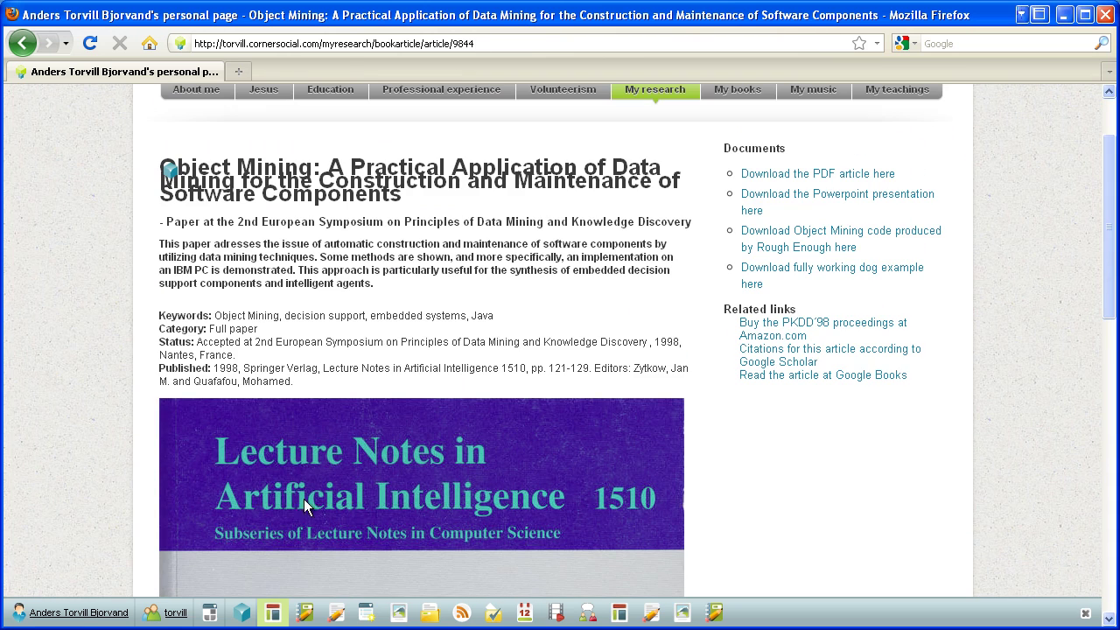
Step: Switch the article page to design mode, collapse the toolbox and go to the Book article template it uses
left_click(210, 613)
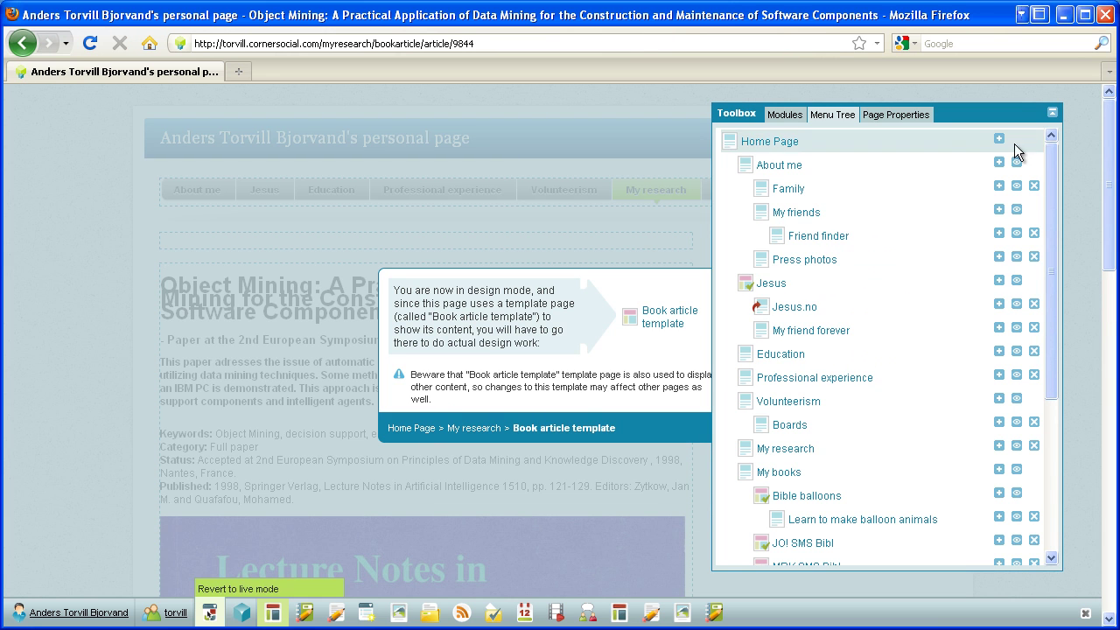
left_click(1051, 113)
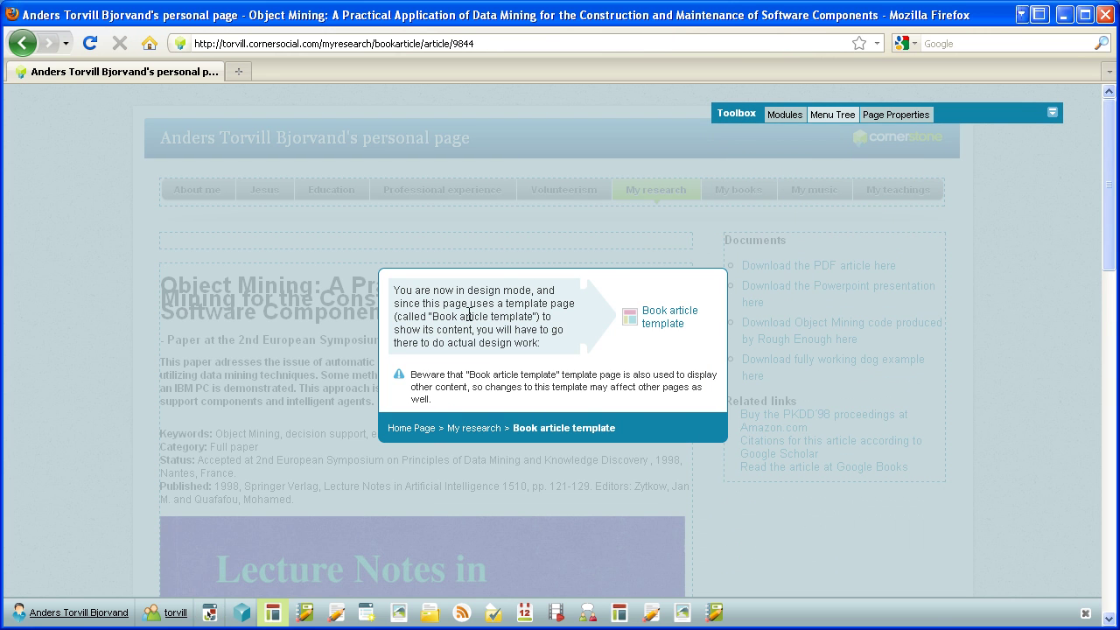
left_click(667, 320)
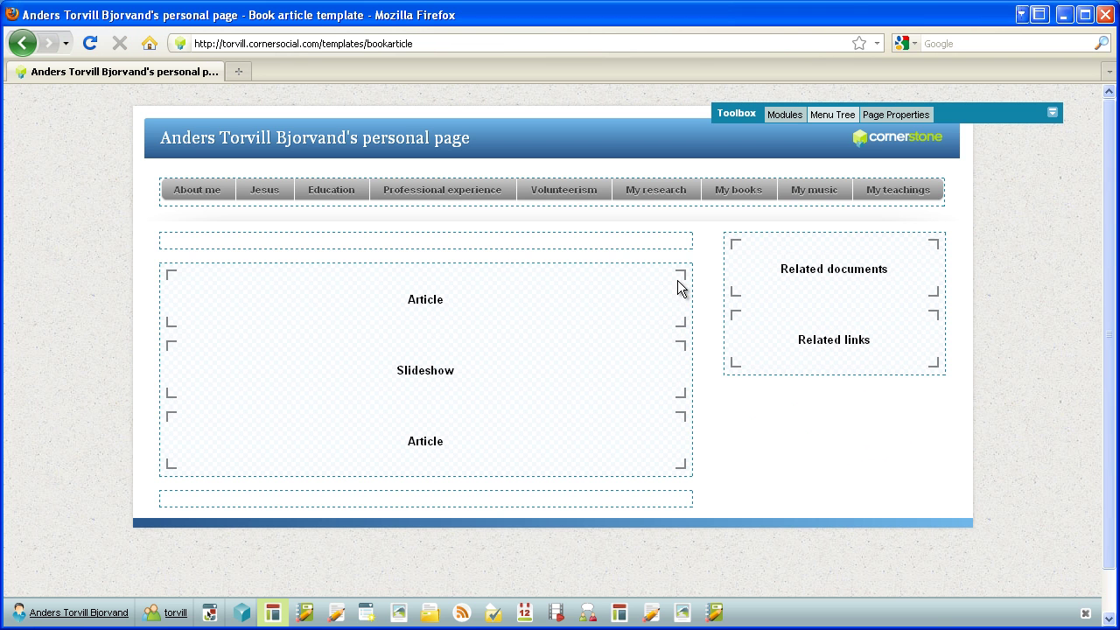
Step: Expand the toolbox and open the Slides template from the page tree
left_click(1053, 114)
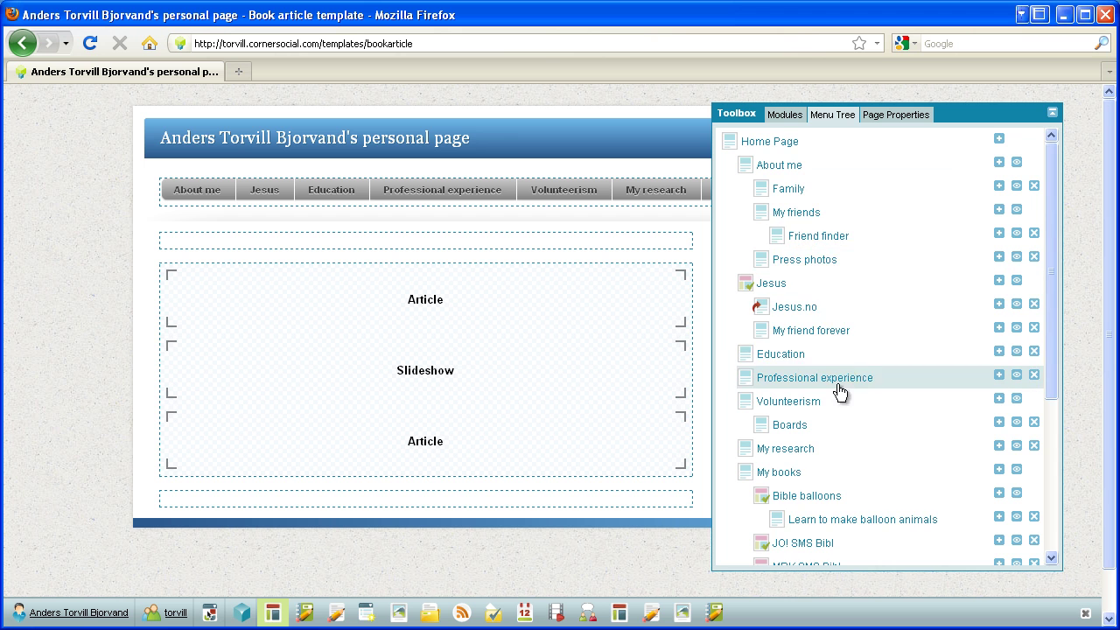
scroll(838, 394, "down", 3)
scroll(836, 390, "down", 4)
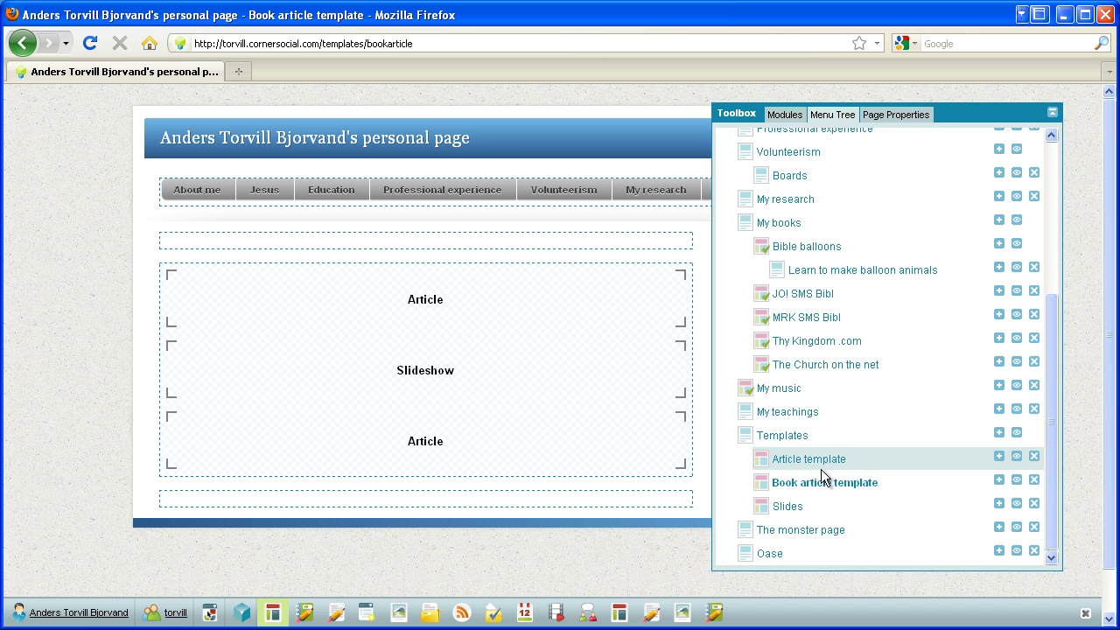
left_click(780, 508)
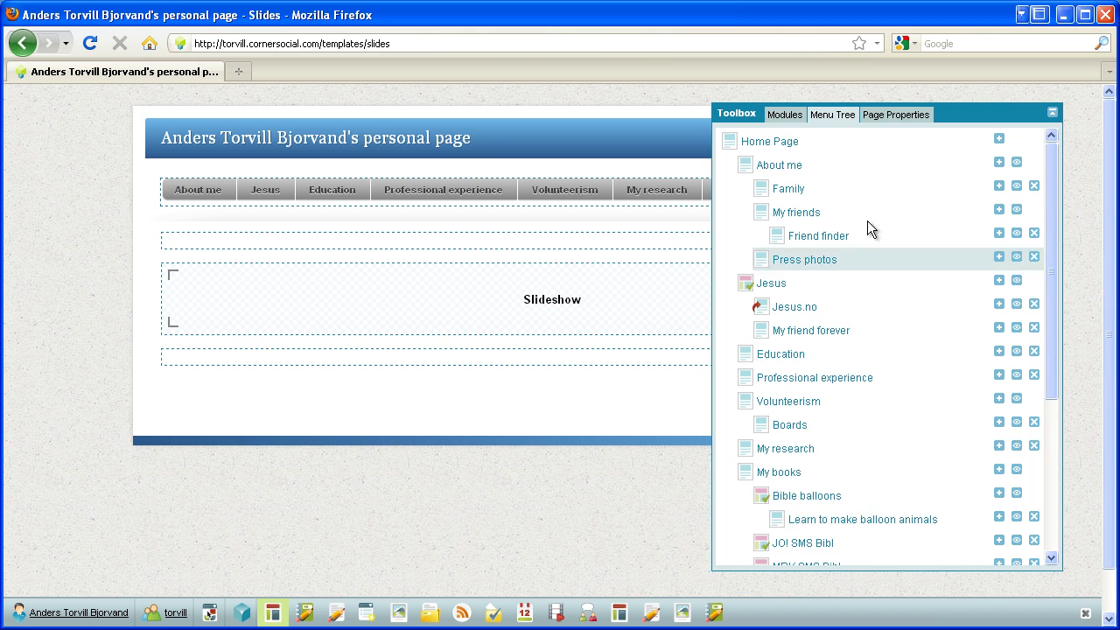
Step: Examine the Slides page's page type settings, including the template parameter choices and the object title option
left_click(897, 115)
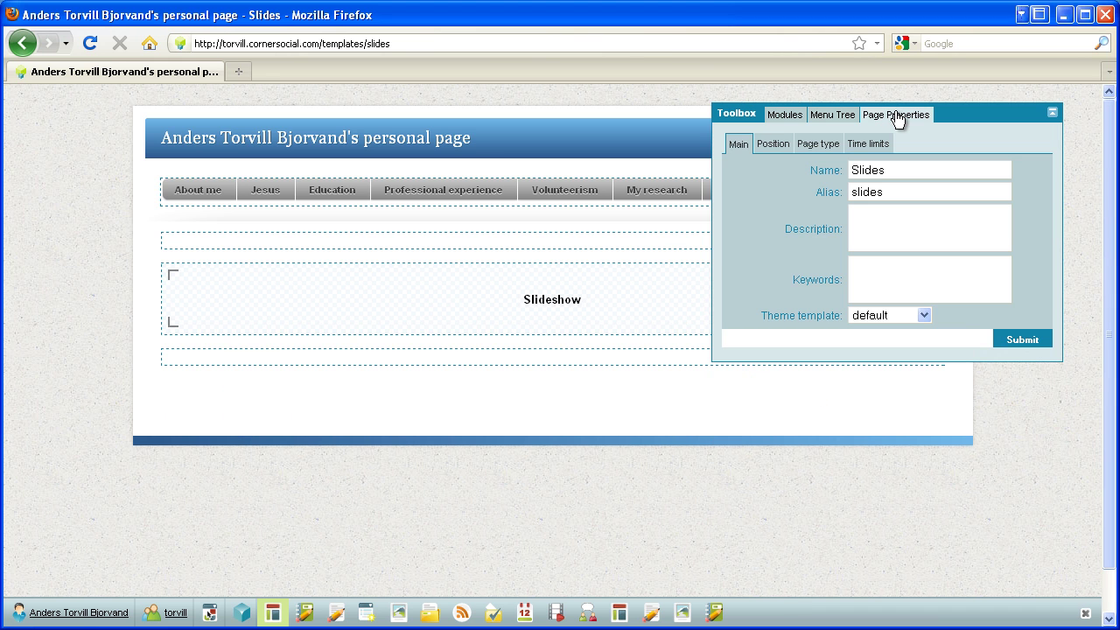
left_click(820, 146)
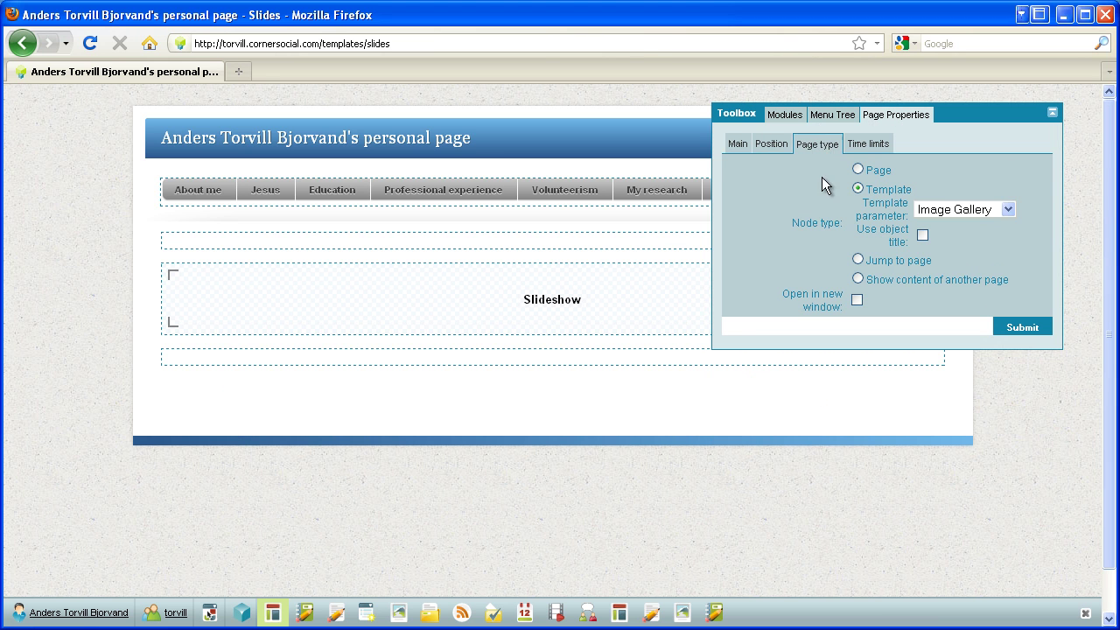
left_click(1007, 209)
left_click(1007, 209)
left_click(924, 234)
left_click(1020, 327)
Step: Open the Slideshow window's properties on the Slides template and check the available usage options
left_click(173, 276)
left_click(179, 299)
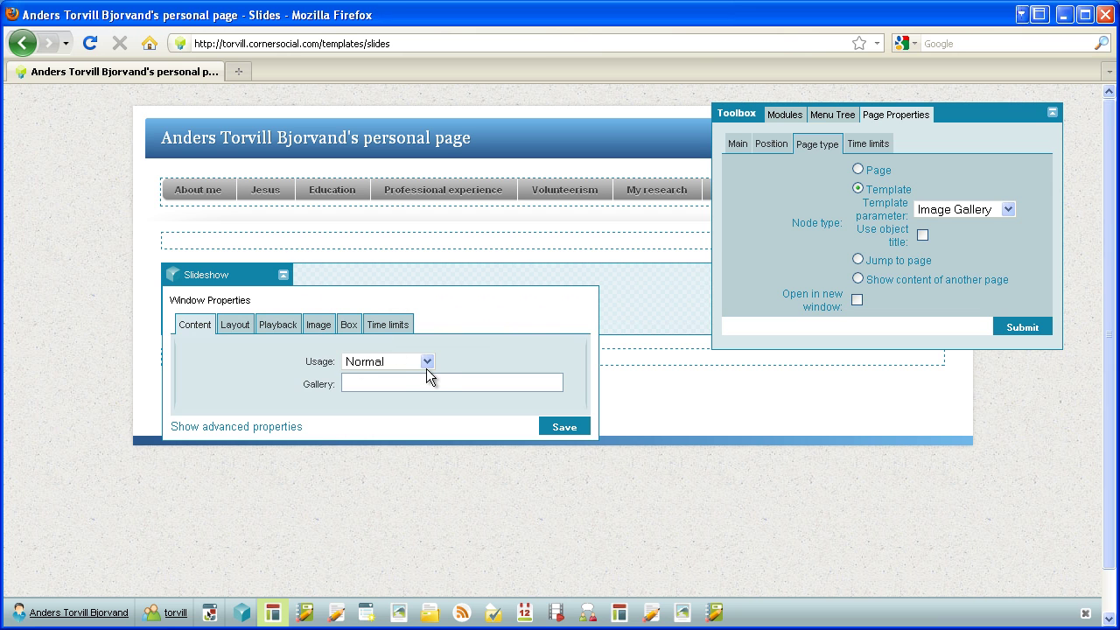
left_click(428, 362)
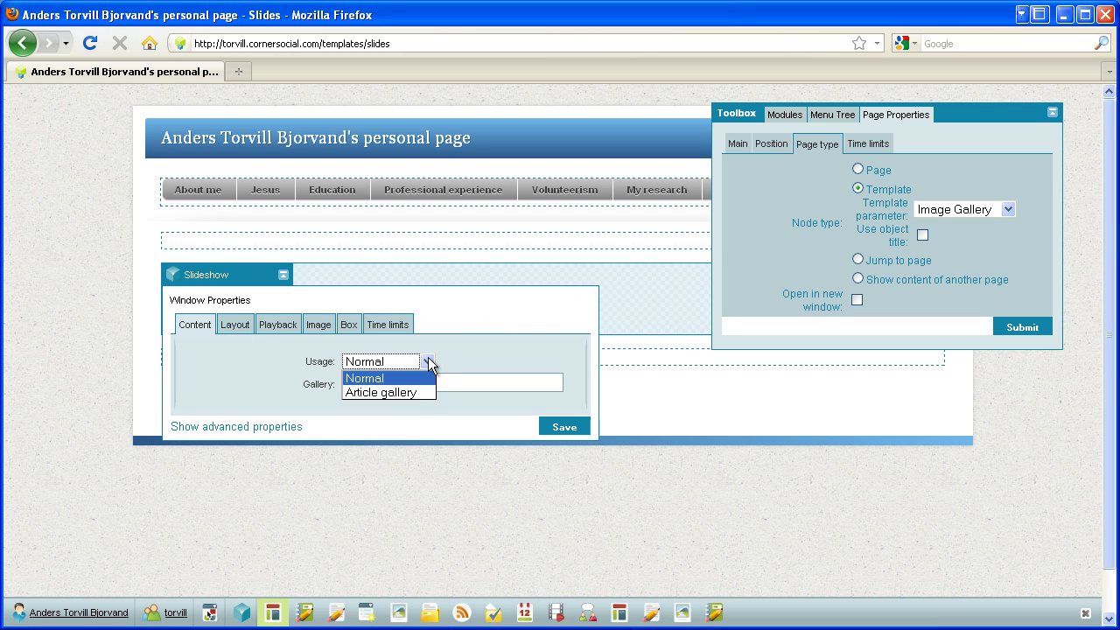
left_click(428, 363)
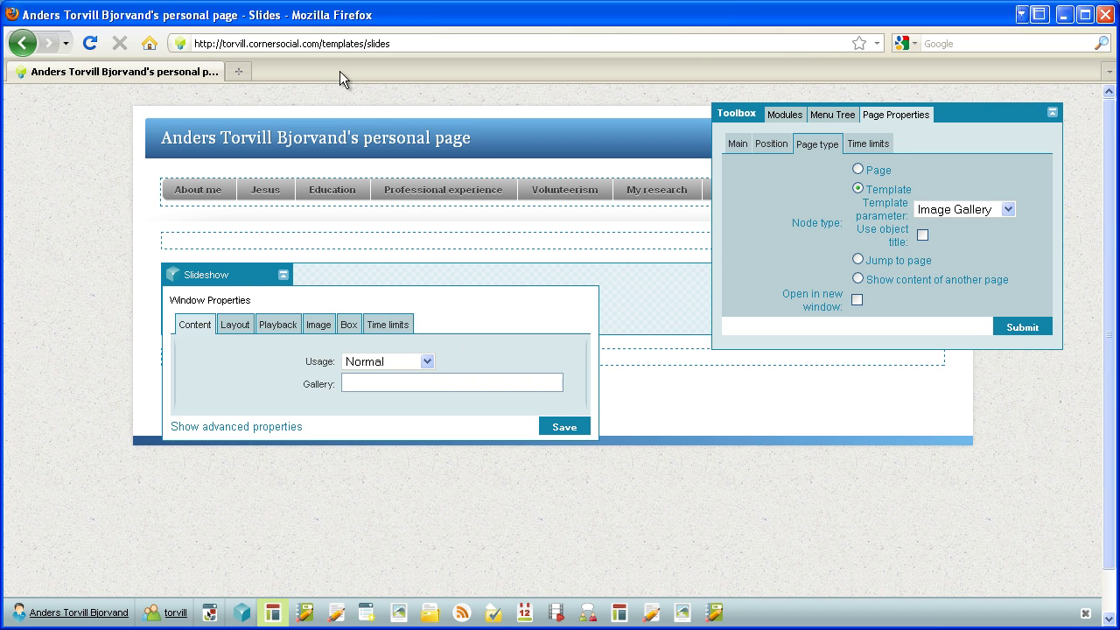
Step: Review the Slideshow window's layout, playback and image properties and close them
left_click(237, 325)
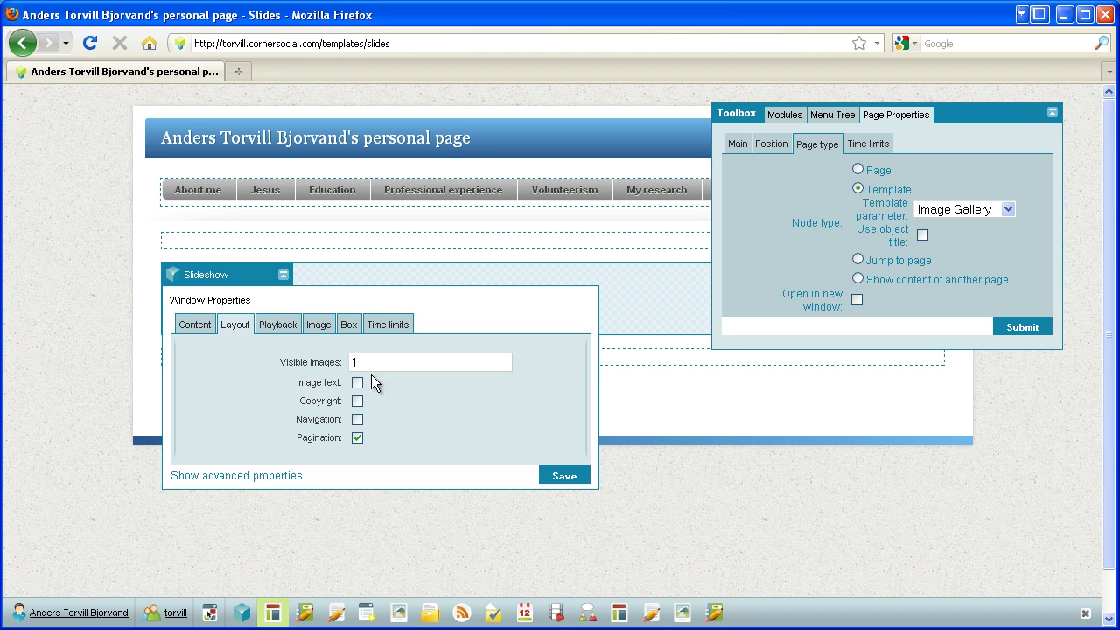
left_click(277, 332)
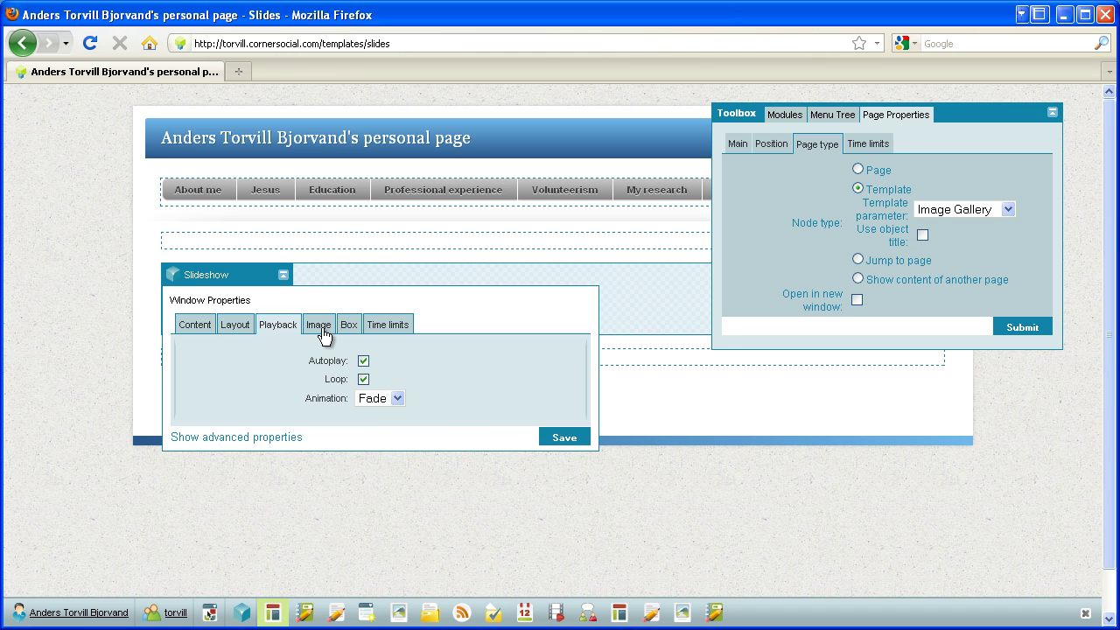
left_click(320, 331)
left_click(174, 276)
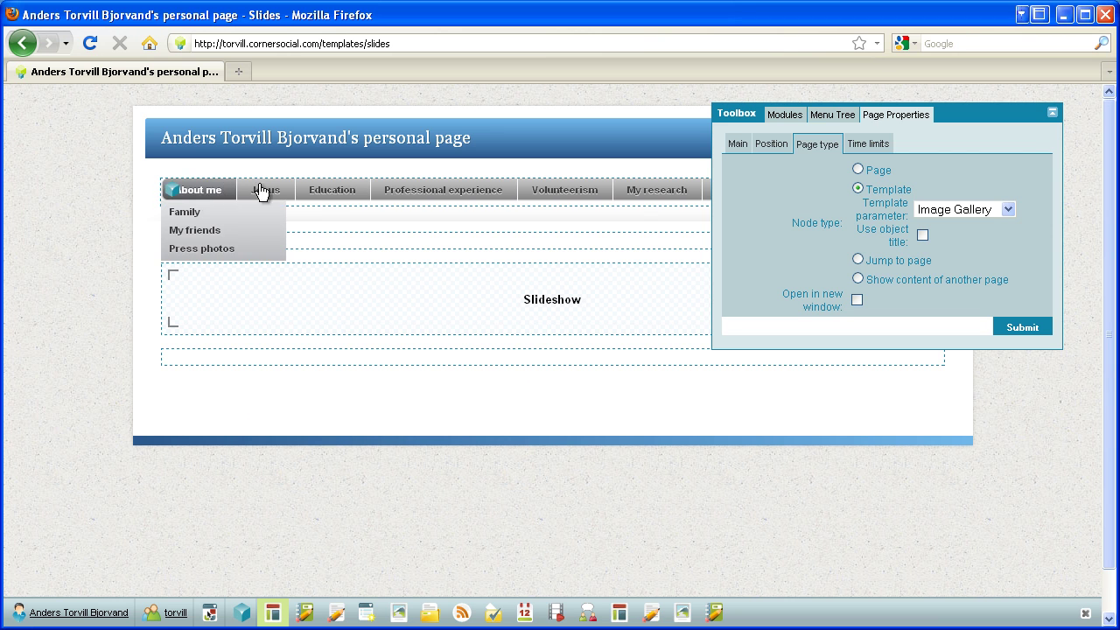
Step: Go to the site's home page and move the toolbox off the My family image gallery
left_click(216, 140)
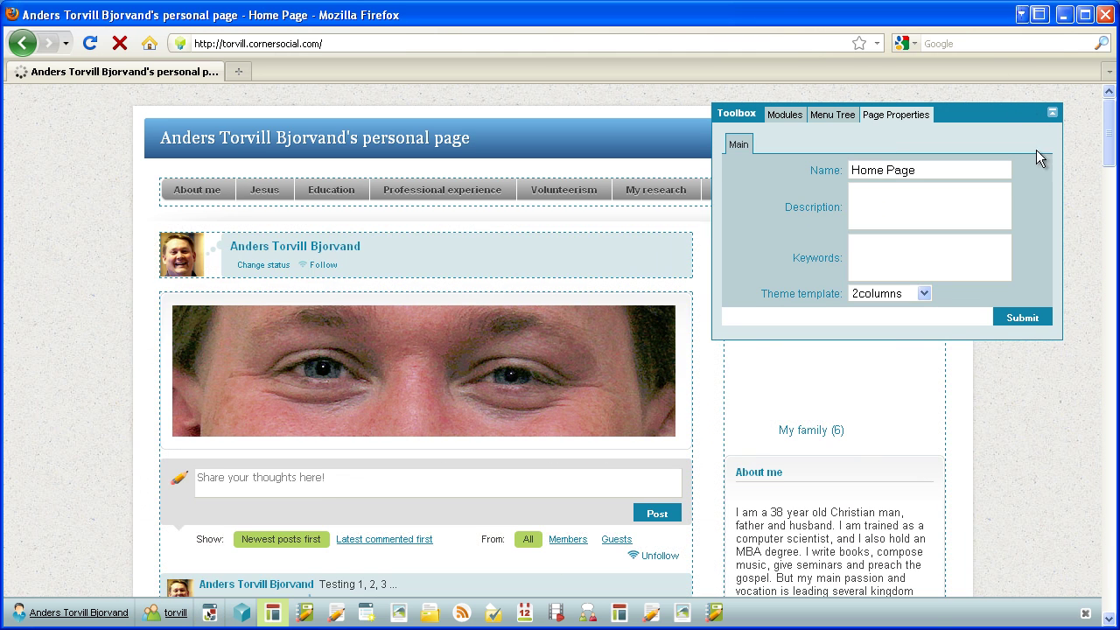
left_click_drag(1037, 150, 642, 208)
left_click_drag(994, 124, 579, 255)
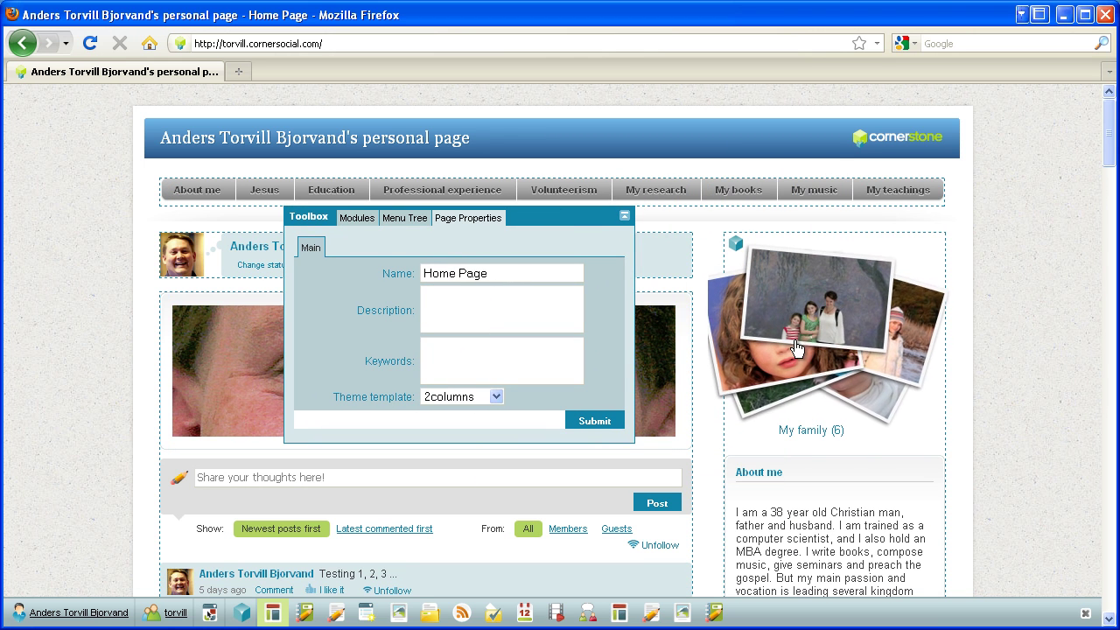
Step: Open the My family gallery in design mode, move the toolbox clear of the template notice and go to the Slides template
left_click(813, 335)
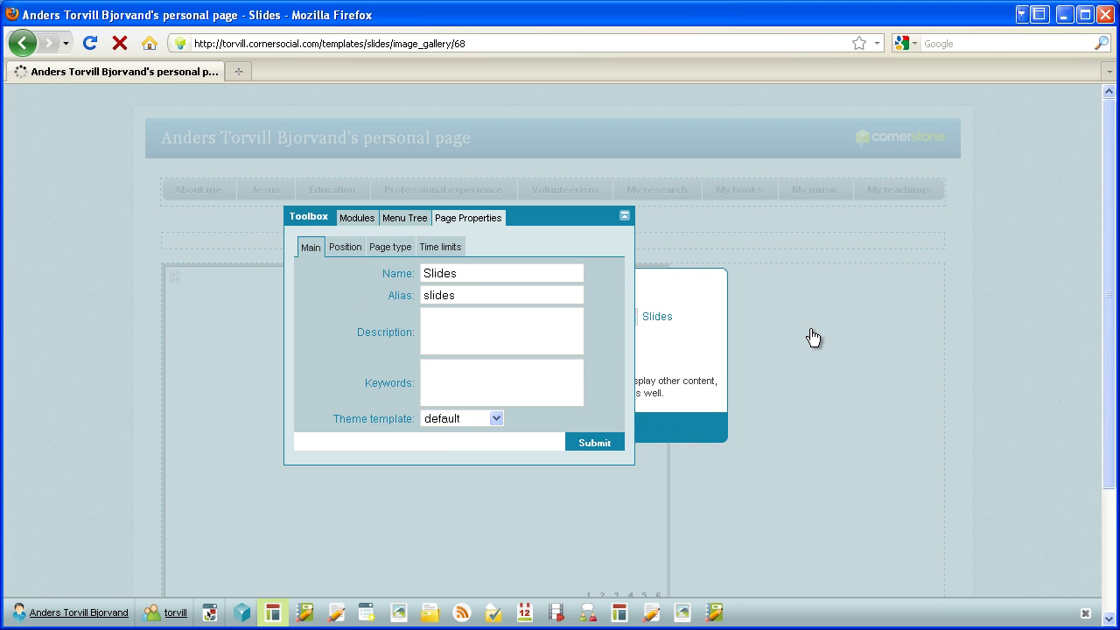
left_click_drag(588, 218, 252, 193)
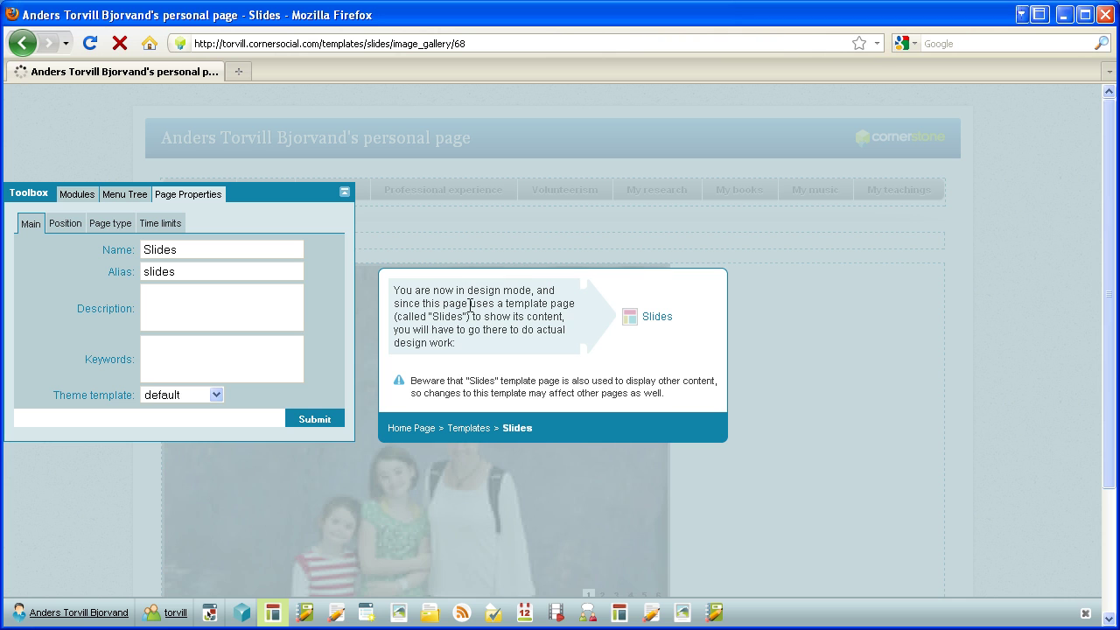
left_click(650, 320)
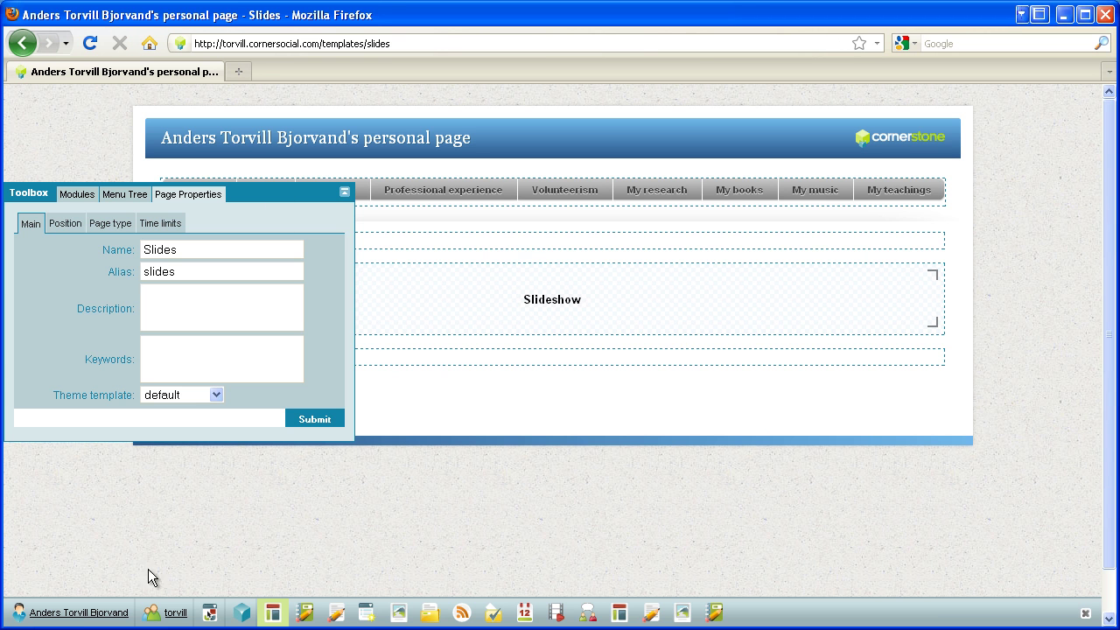
Step: Return to the home page and open the My family gallery in live mode
left_click(220, 127)
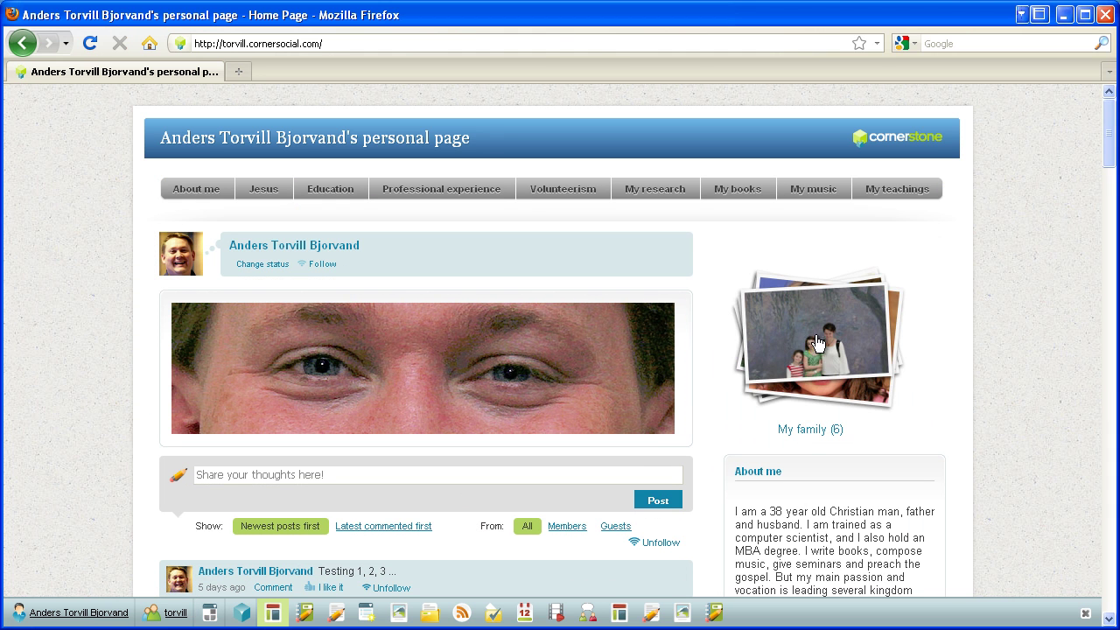
left_click(814, 347)
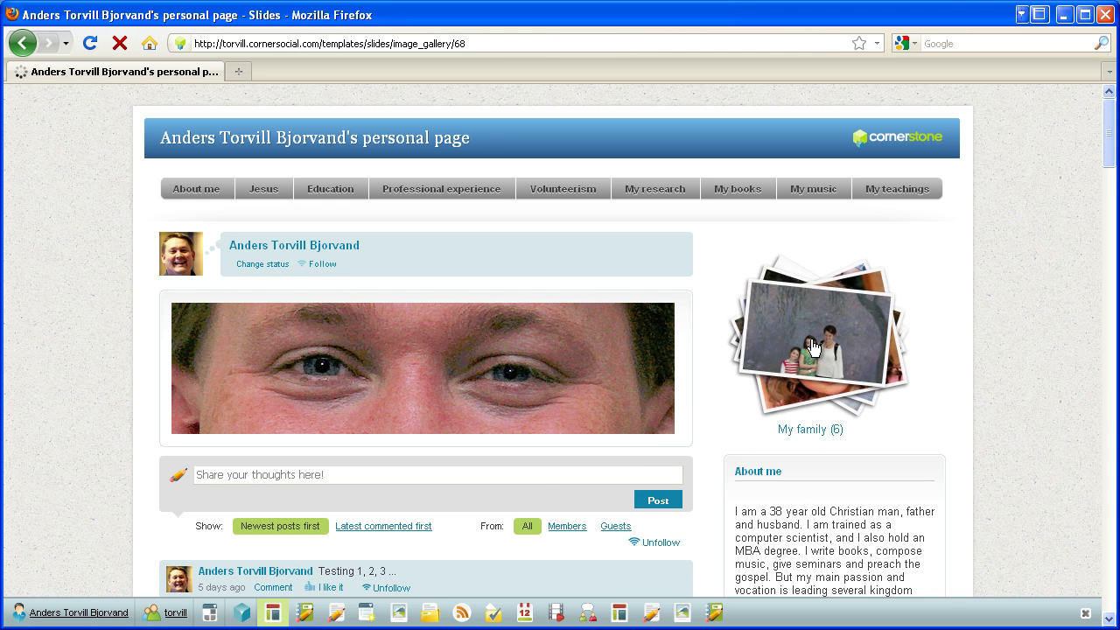